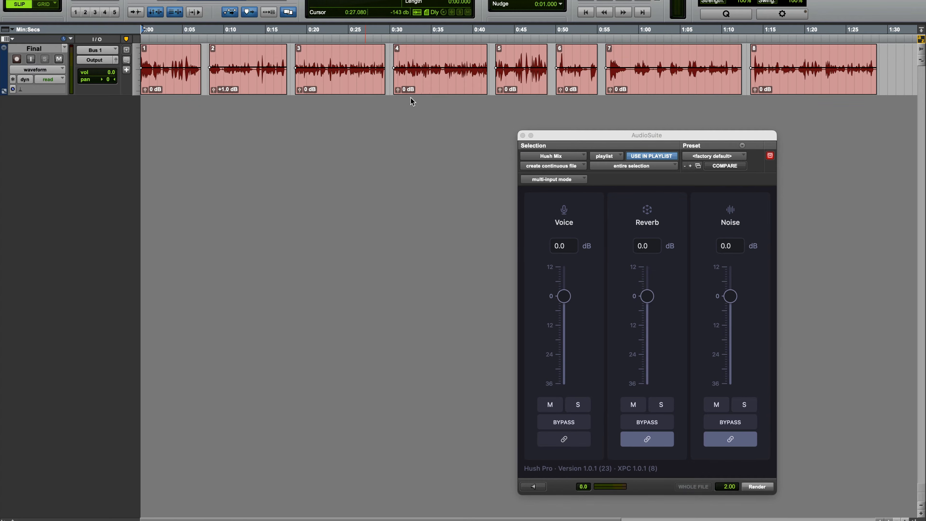
Step: Increase the Final track's height, select clip 1 and zoom in on the first clips of the timeline
{"action": "left_click", "coordinate": [137, 77]}
{"action": "left_click", "coordinate": [157, 88]}
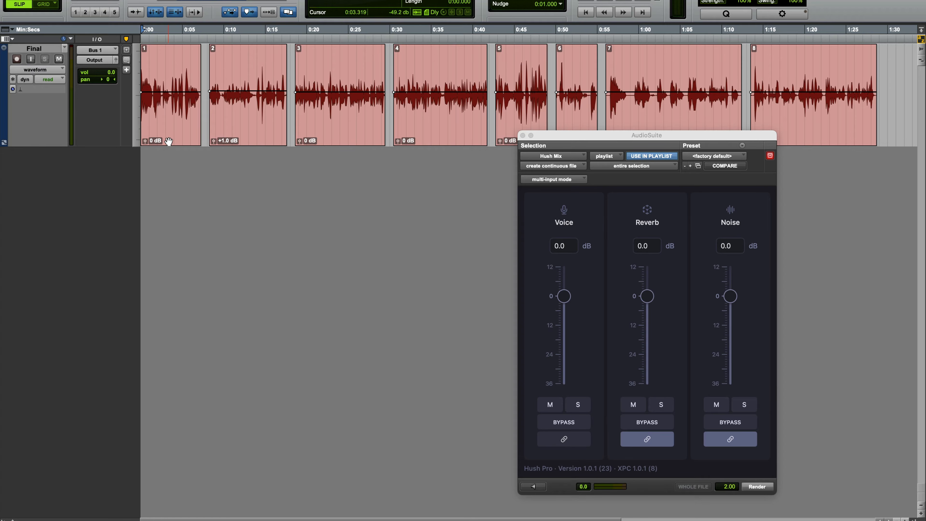
{"action": "left_click", "coordinate": [169, 142]}
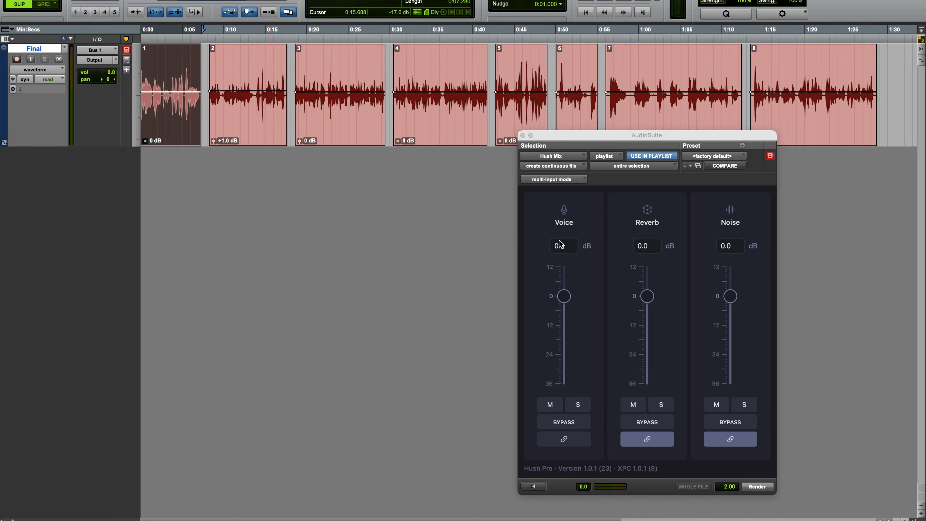
{"action": "key", "text": "super+bracketright"}
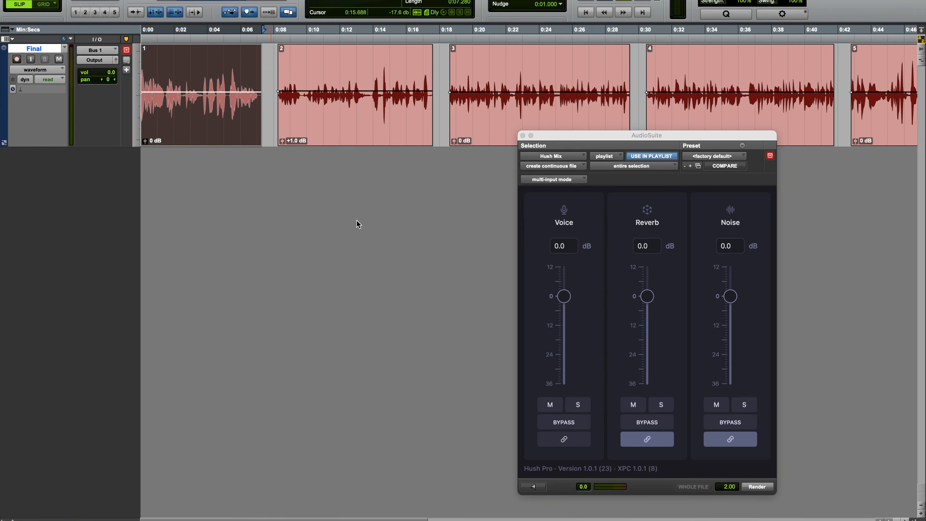
Step: Play clip 1 from its start and again from about 4 seconds, and reselect the whole clip
{"action": "key", "text": "space"}
{"action": "key", "text": "XF86AudioRaiseVolume"}
{"action": "left_click", "coordinate": [202, 71]}
{"action": "key", "text": "space"}
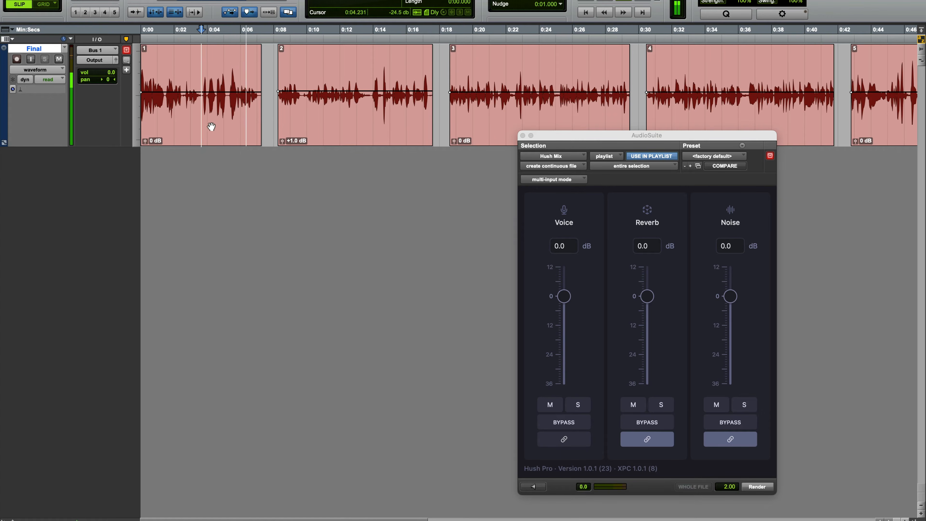
{"action": "key", "text": "space"}
{"action": "left_click", "coordinate": [199, 137]}
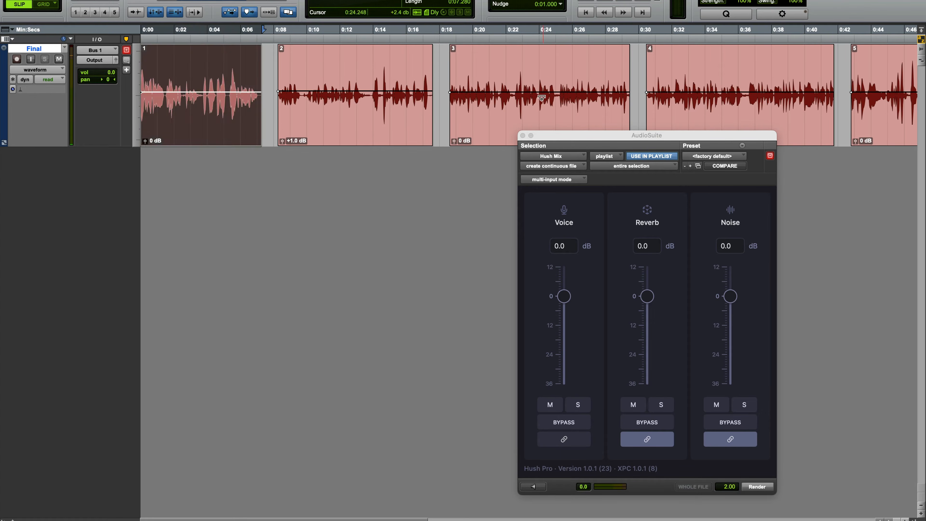
Step: Move the Hush Mix window closer to clip 1 and unlink the Noise and Reverb faders
{"action": "left_click_drag", "start_coordinate": [549, 136], "coordinate": [286, 126]}
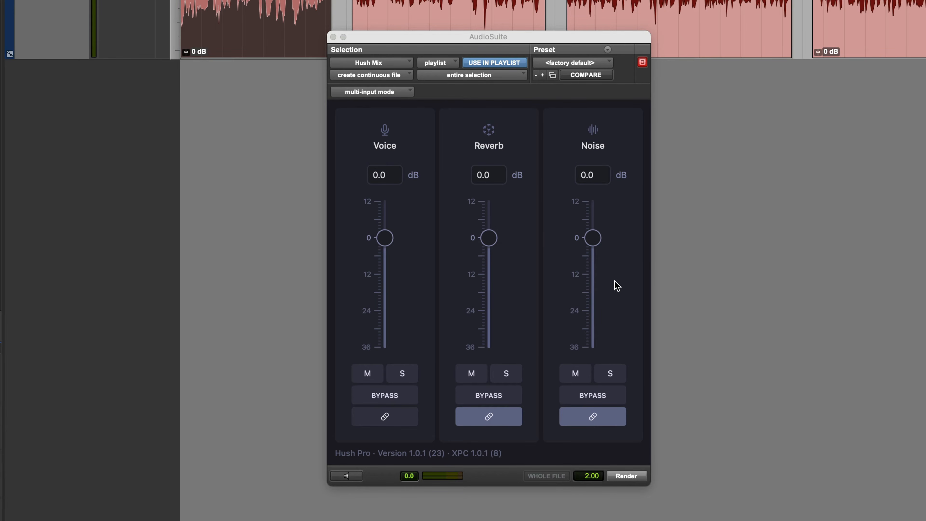
{"action": "left_click", "coordinate": [592, 240]}
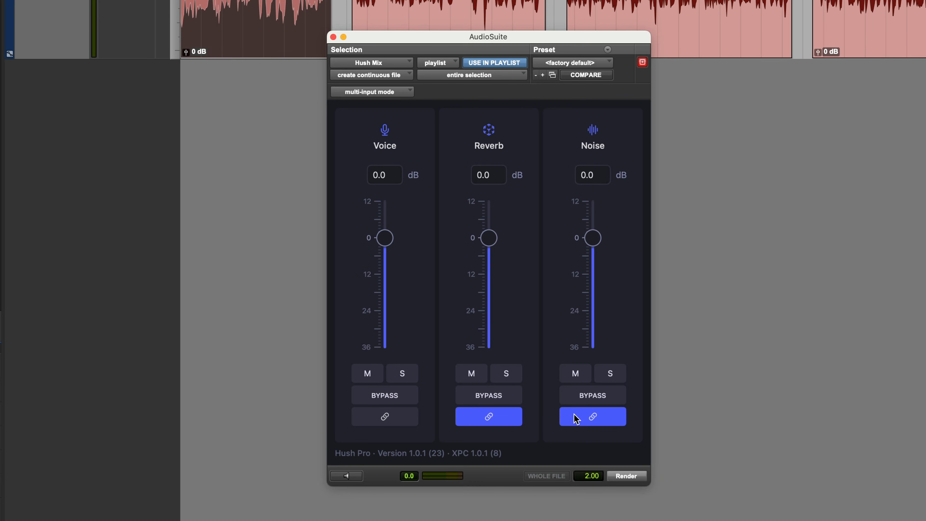
{"action": "left_click", "coordinate": [585, 421]}
{"action": "left_click", "coordinate": [515, 414]}
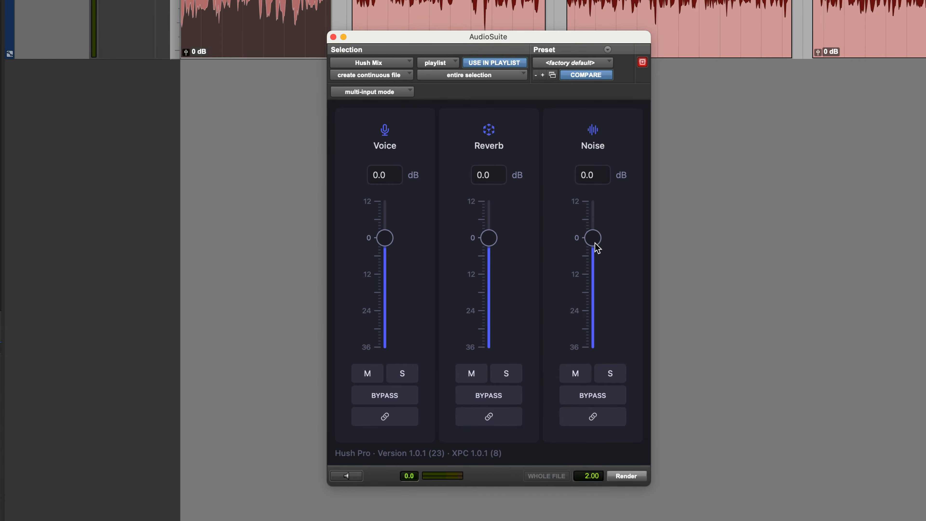
Step: Try lowering the Noise fader alone and linked with Reverb, resetting it to 0.0 dB each time and unlinking both faders again
{"action": "left_click_drag", "start_coordinate": [593, 241], "coordinate": [592, 273]}
{"action": "left_click", "coordinate": [593, 272], "text": "alt"}
{"action": "left_click", "coordinate": [501, 420]}
{"action": "left_click", "coordinate": [584, 422]}
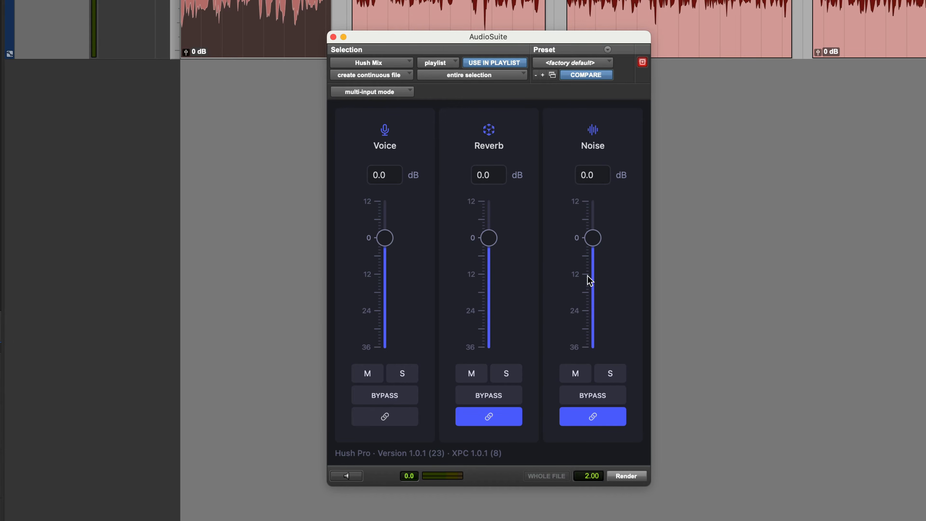
{"action": "left_click_drag", "start_coordinate": [594, 238], "coordinate": [594, 274]}
{"action": "left_click", "coordinate": [593, 272], "text": "alt"}
{"action": "left_click", "coordinate": [581, 423]}
{"action": "left_click", "coordinate": [491, 416]}
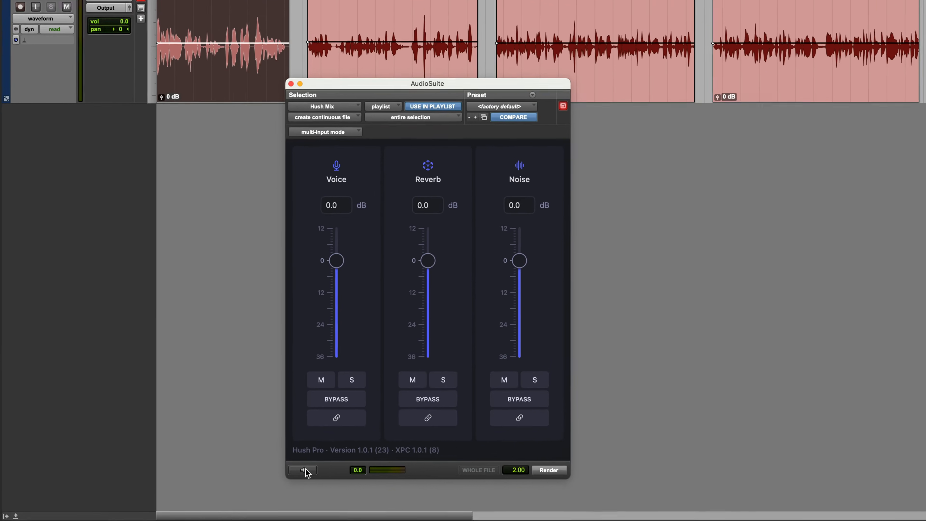
Step: Preview clip 1 through Hush Mix while lowering the Noise level to -36.0 dB
{"action": "left_click", "coordinate": [349, 476]}
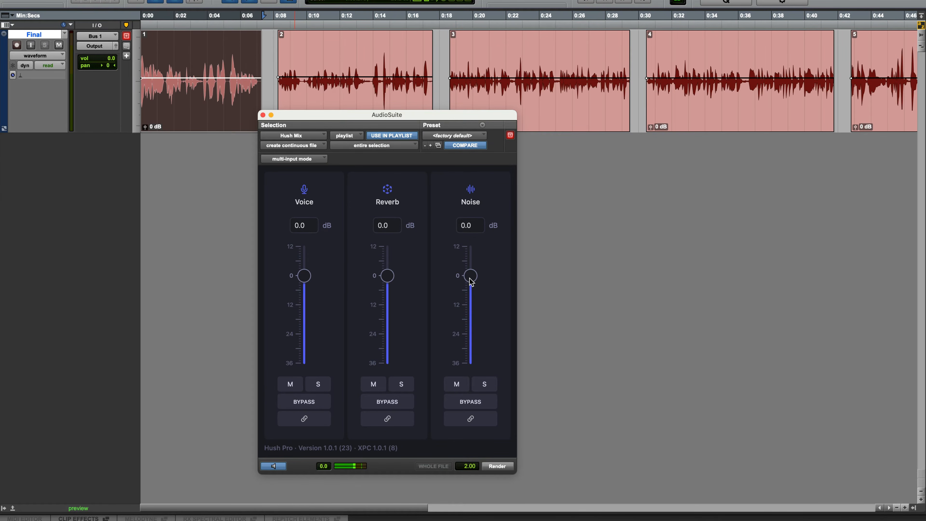
{"action": "left_click_drag", "start_coordinate": [470, 276], "coordinate": [468, 365]}
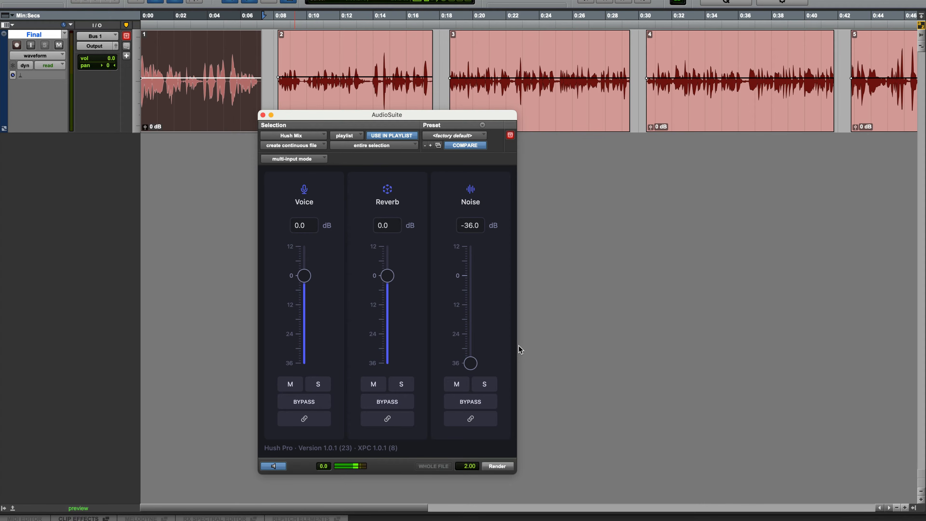
{"action": "left_click", "coordinate": [276, 466]}
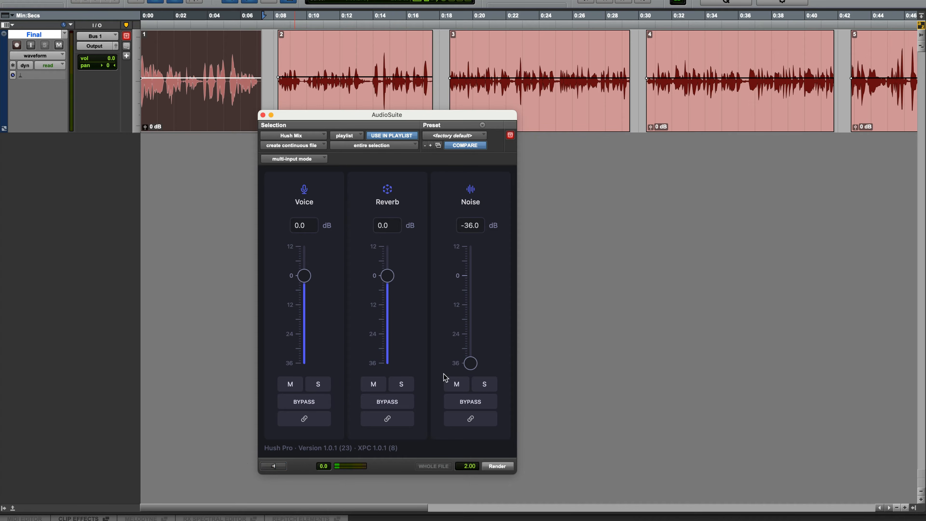
Step: Reset the Noise level to 0.0 dB and preview clip 1 with only Noise soloed
{"action": "left_click", "coordinate": [473, 365], "text": "alt"}
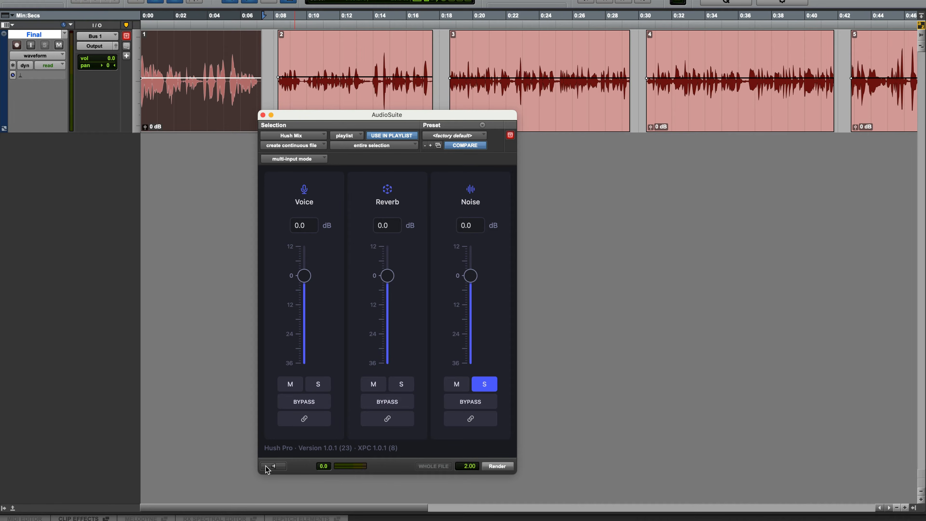
{"action": "left_click", "coordinate": [277, 467]}
{"action": "left_click", "coordinate": [276, 467]}
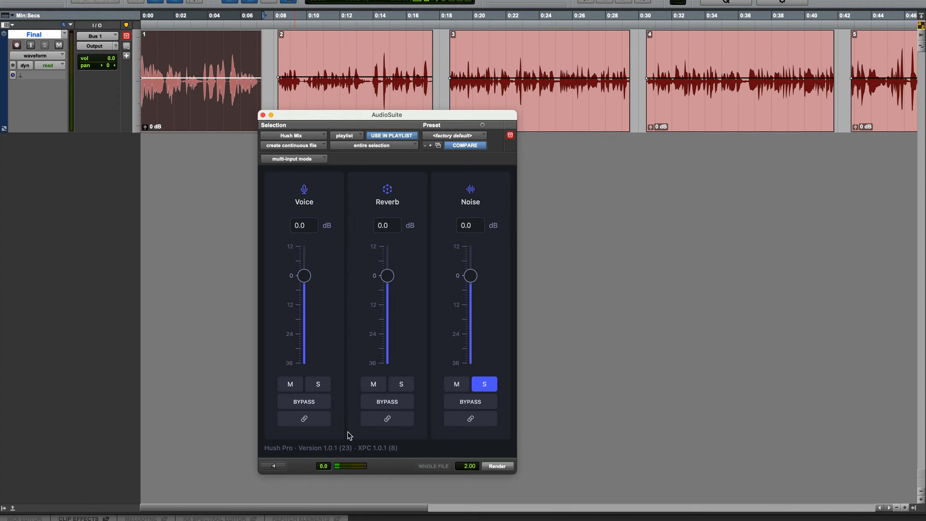
Step: Mute the Noise channel, turn off its solo and render Hush Mix onto clip 1
{"action": "left_click", "coordinate": [463, 386]}
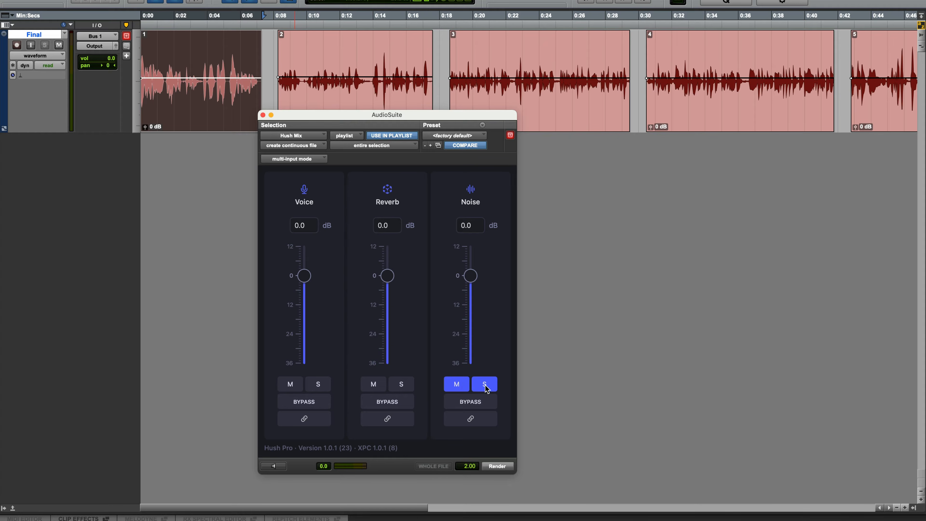
{"action": "left_click", "coordinate": [486, 387]}
{"action": "left_click", "coordinate": [499, 468]}
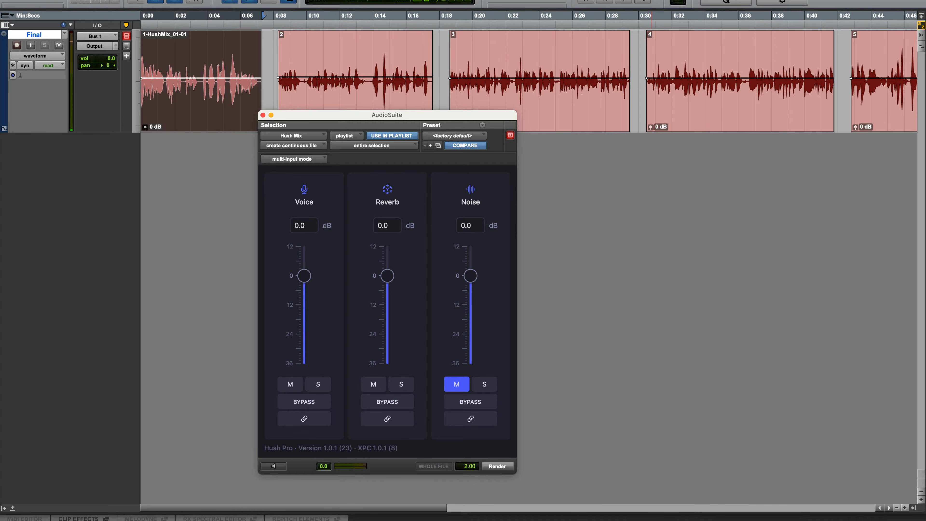
Step: Turn off loop playback, and select and play clip 2 with the Hush Mix window moved clear of the track
{"action": "right_click", "coordinate": [616, 0]}
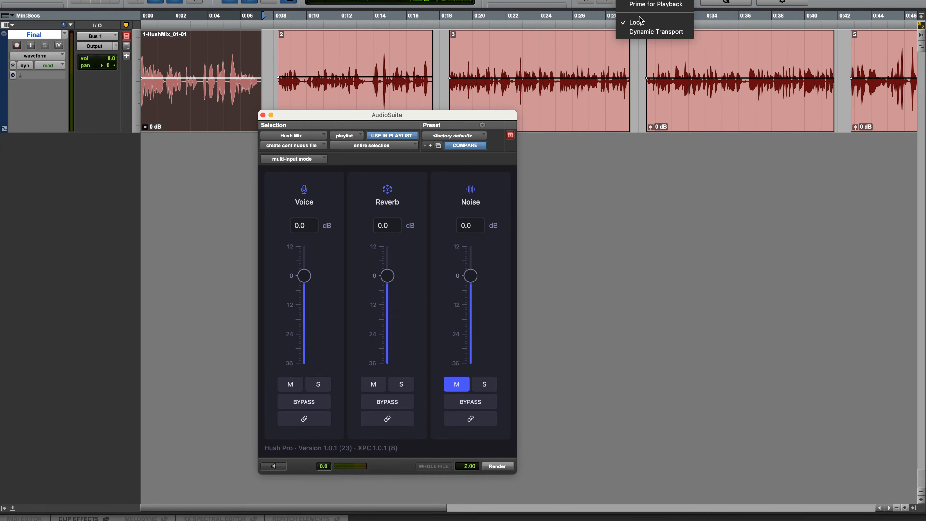
{"action": "left_click", "coordinate": [643, 23]}
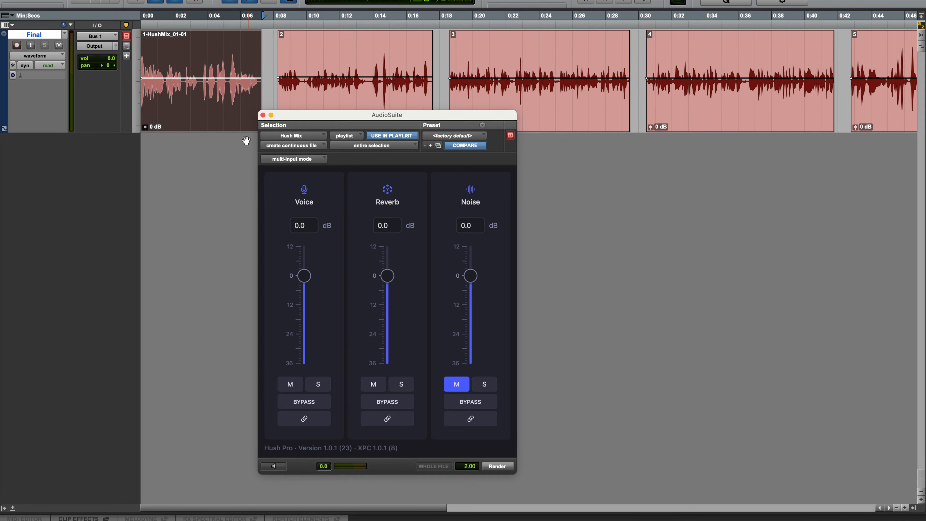
{"action": "left_click_drag", "start_coordinate": [333, 115], "coordinate": [324, 140]}
{"action": "left_click", "coordinate": [331, 125]}
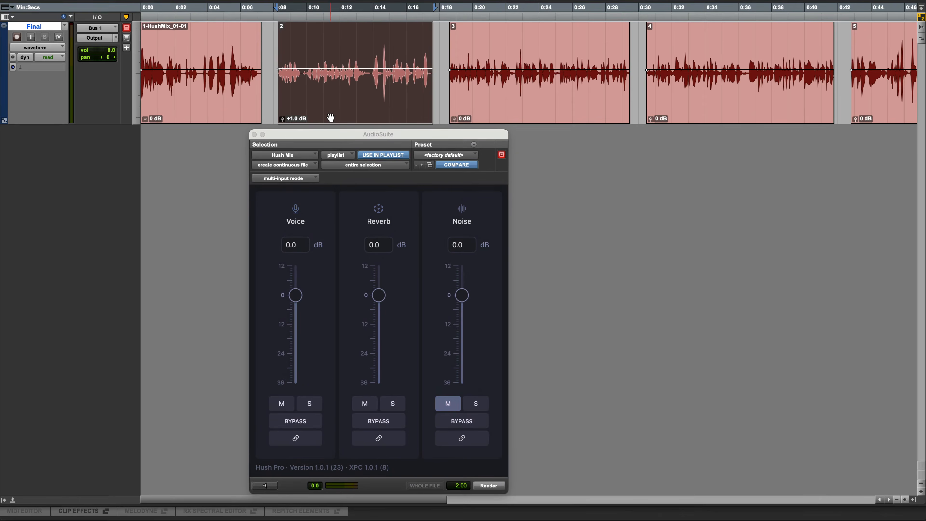
{"action": "key", "text": "space"}
Step: Unmute the Noise channel and lower it to -26.2 dB while previewing clip 2
{"action": "left_click", "coordinate": [452, 406]}
{"action": "left_click", "coordinate": [453, 406]}
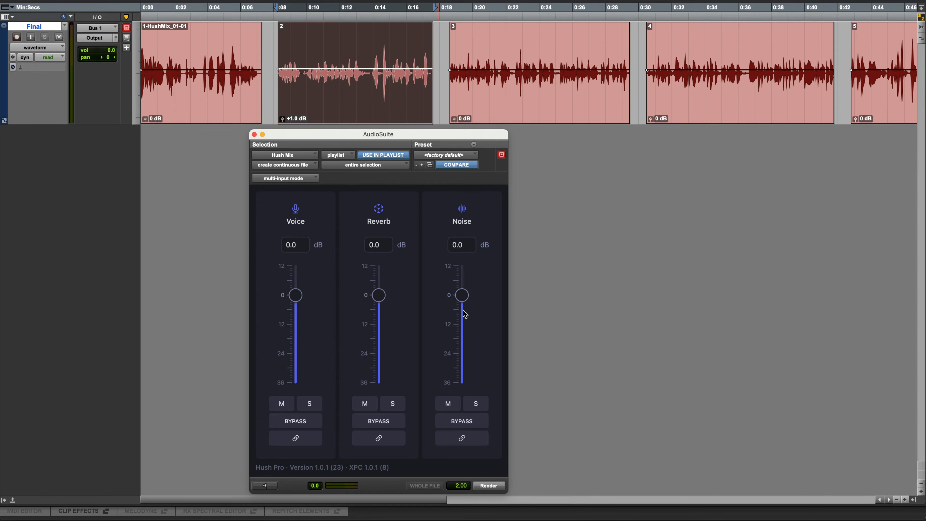
{"action": "left_click", "coordinate": [265, 487]}
{"action": "left_click_drag", "start_coordinate": [462, 295], "coordinate": [460, 357]}
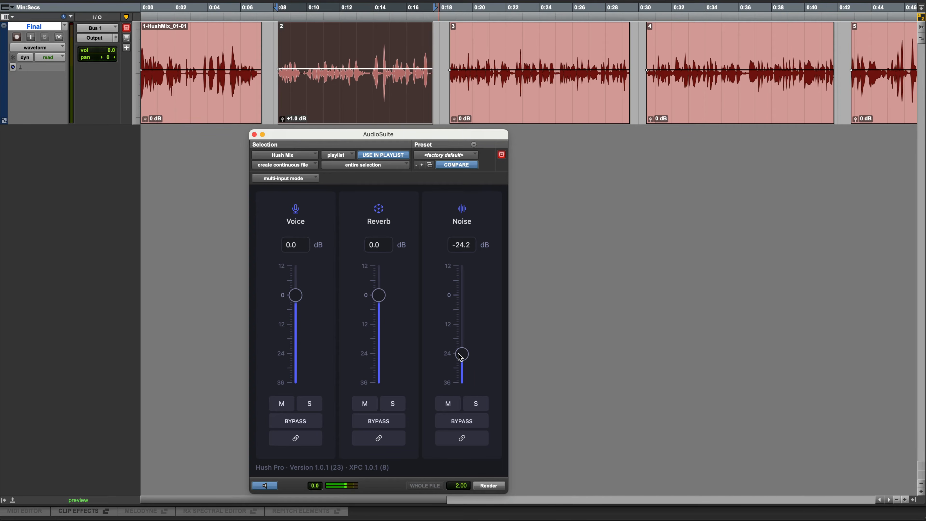
{"action": "left_click_drag", "start_coordinate": [460, 357], "coordinate": [460, 362]}
{"action": "left_click", "coordinate": [274, 487]}
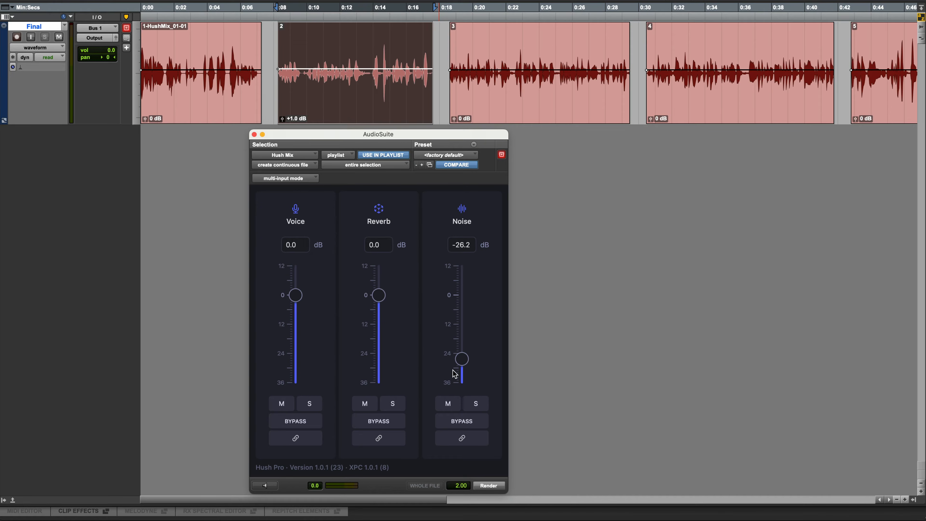
Step: Lower the Noise level to -27.8 dB, render Hush Mix onto clip 2 and play the rendered clip
{"action": "left_click_drag", "start_coordinate": [462, 364], "coordinate": [462, 367]}
{"action": "left_click", "coordinate": [489, 485]}
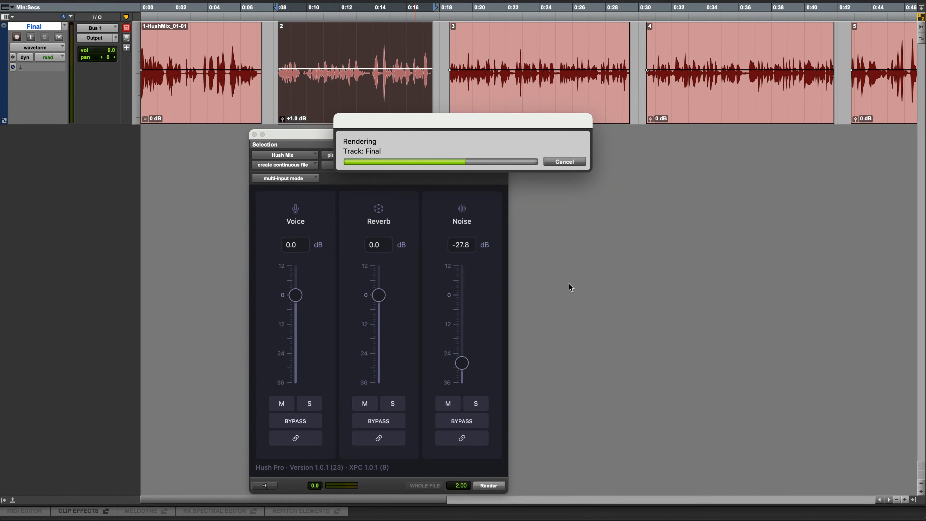
{"action": "key", "text": "space"}
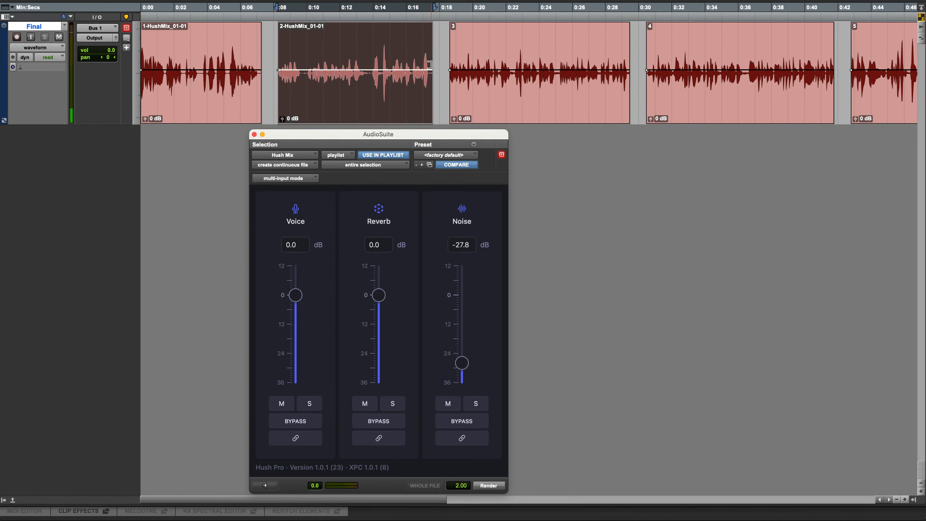
Step: Select clip 3 on the Final track and reset the Noise level to 0.0 dB
{"action": "scroll", "coordinate": [432, 69], "scroll_direction": "right", "scroll_amount": 4}
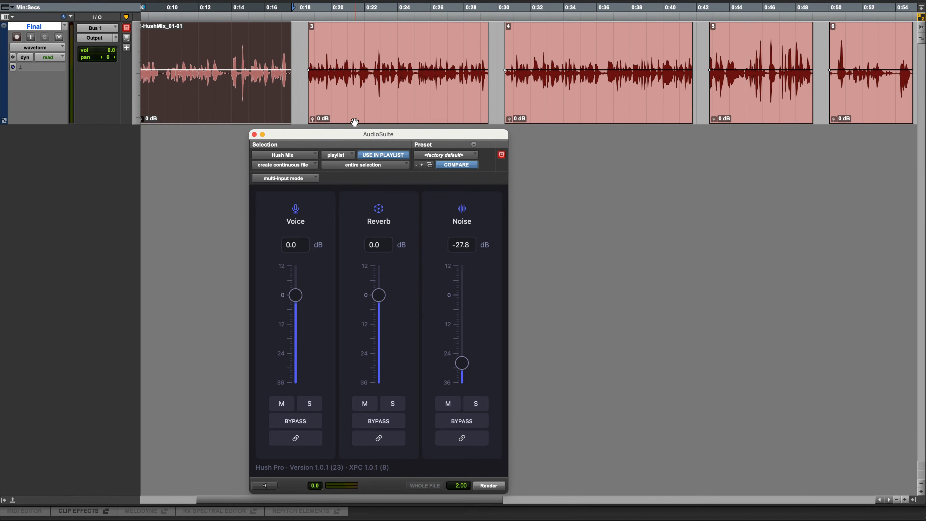
{"action": "left_click", "coordinate": [355, 104]}
{"action": "left_click", "coordinate": [464, 363]}
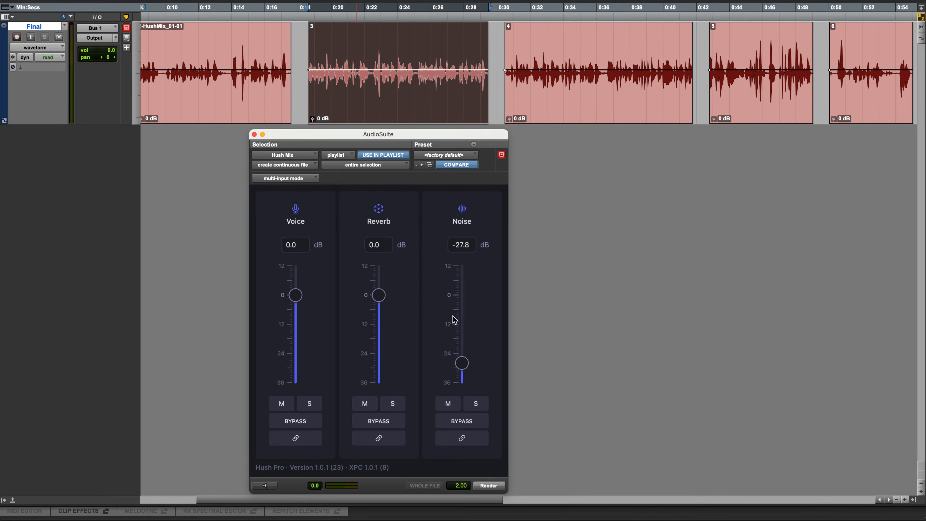
{"action": "left_click", "coordinate": [462, 357], "text": "alt"}
Step: Play the unprocessed clip 3 from its start and again from about 21 seconds
{"action": "key", "text": "space"}
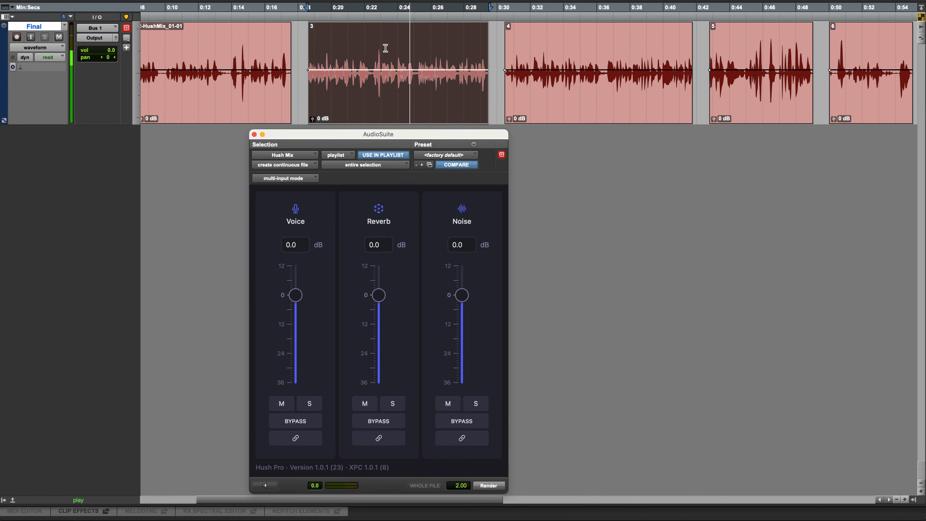
{"action": "key", "text": "space"}
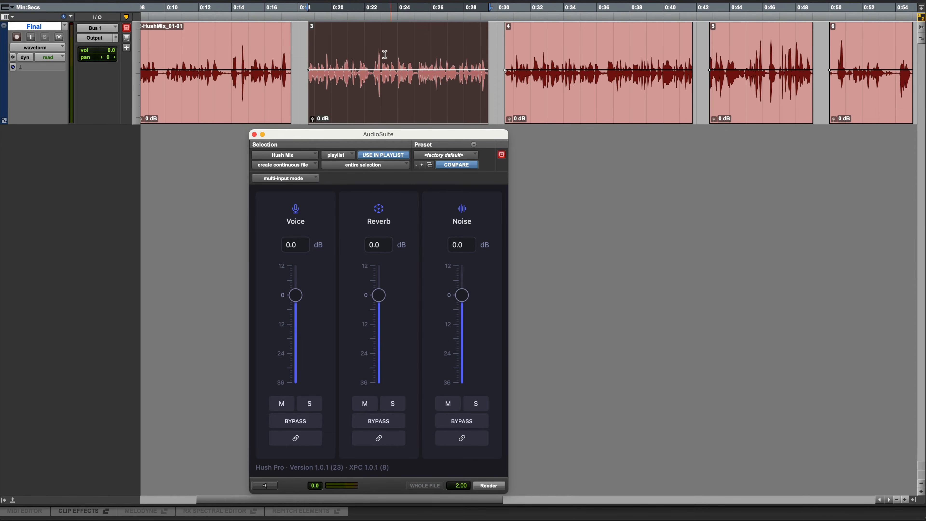
{"action": "left_click", "coordinate": [352, 52]}
{"action": "key", "text": "space"}
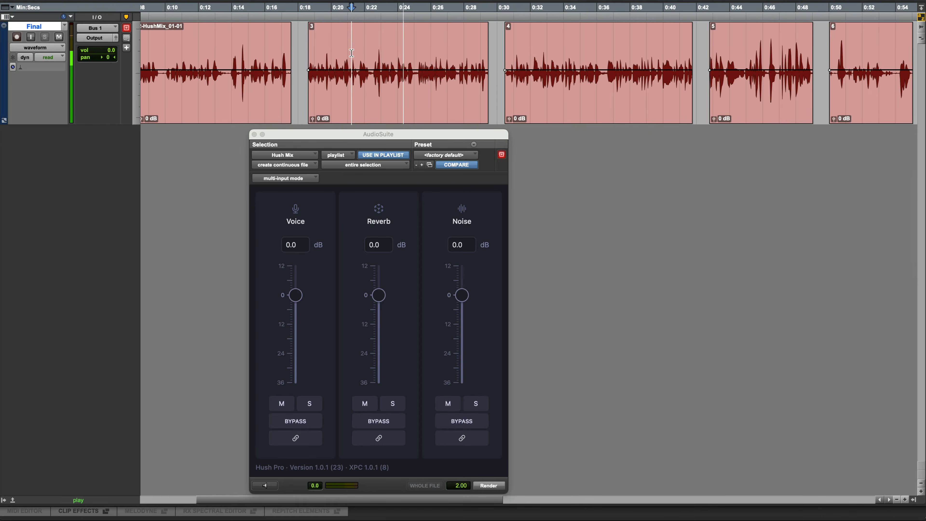
{"action": "key", "text": "space"}
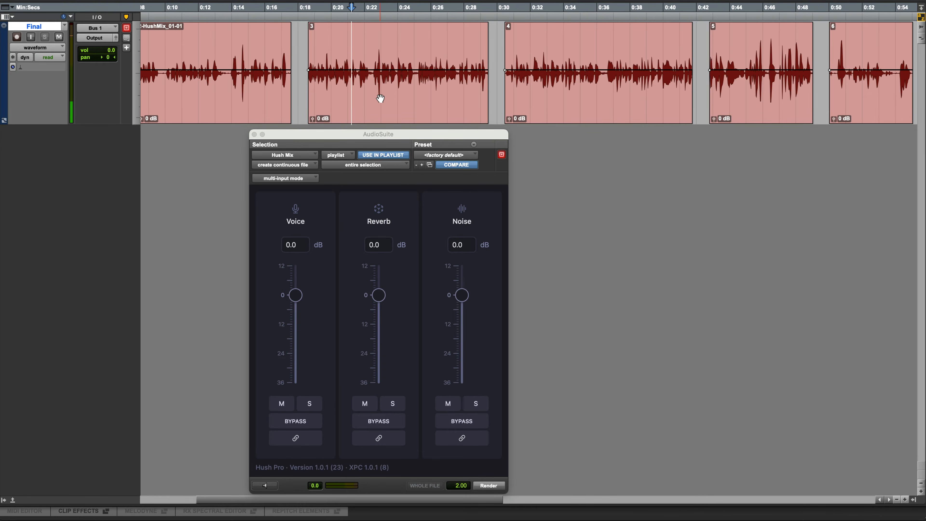
Step: Reselect clip 3, solo the Reverb channel and preview the isolated reverb
{"action": "left_click", "coordinate": [380, 98]}
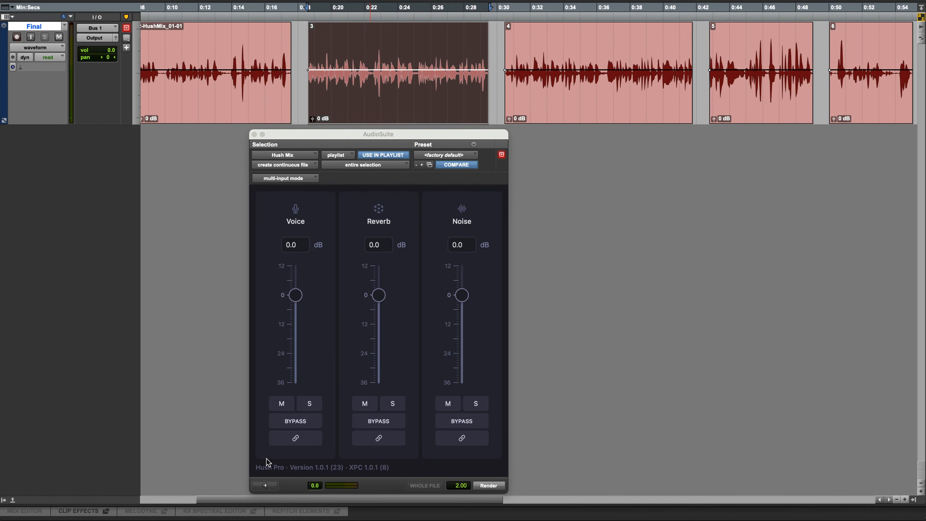
{"action": "left_click", "coordinate": [404, 409]}
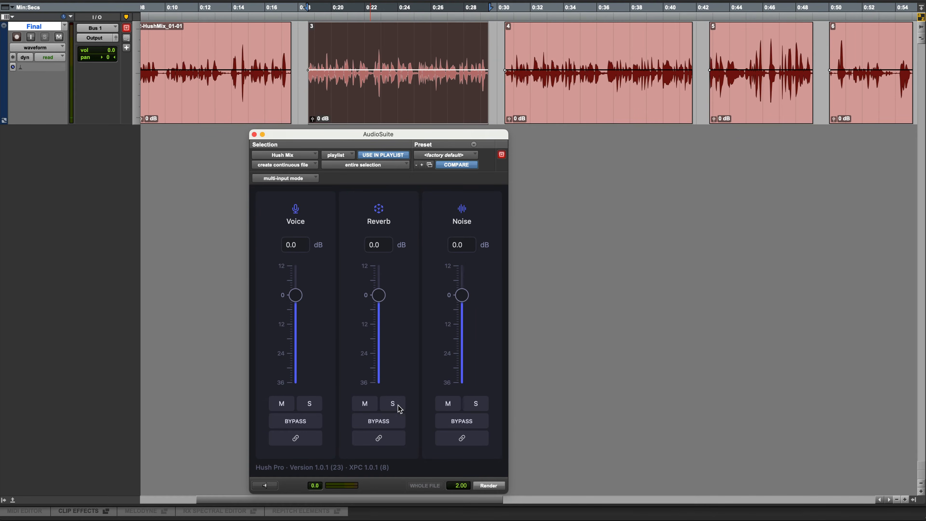
{"action": "left_click", "coordinate": [401, 410]}
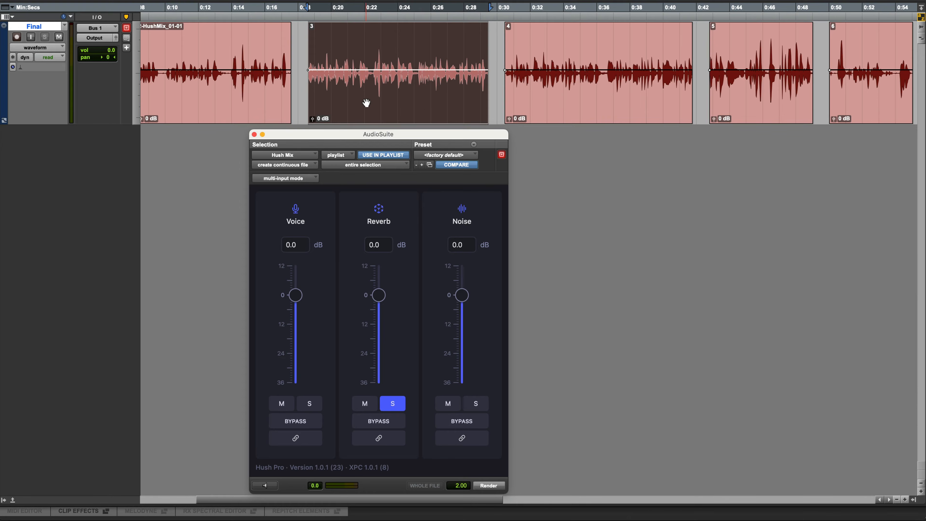
{"action": "left_click", "coordinate": [266, 486]}
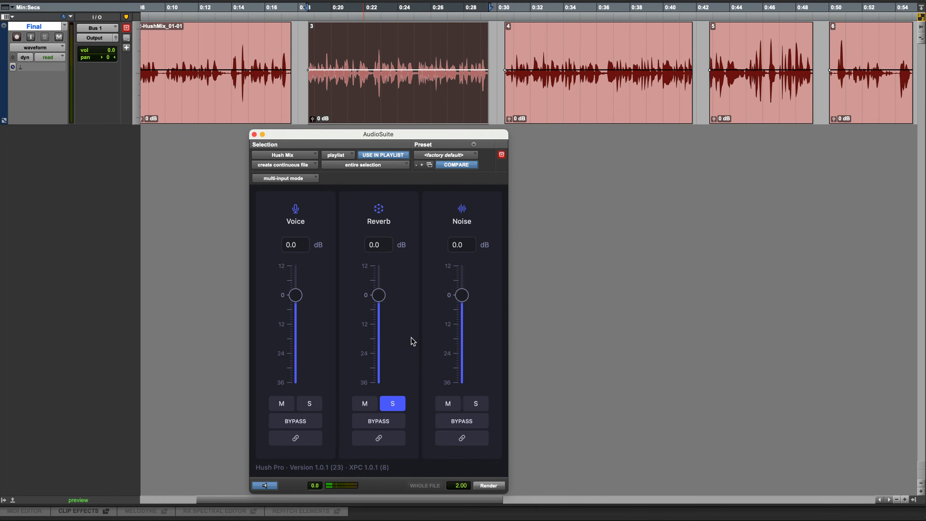
Step: Unsolo the Reverb channel and lower Reverb to -10.3 dB and Noise to -28.8 dB while previewing clip 3
{"action": "left_click", "coordinate": [394, 404]}
{"action": "left_click_drag", "start_coordinate": [379, 295], "coordinate": [376, 324]}
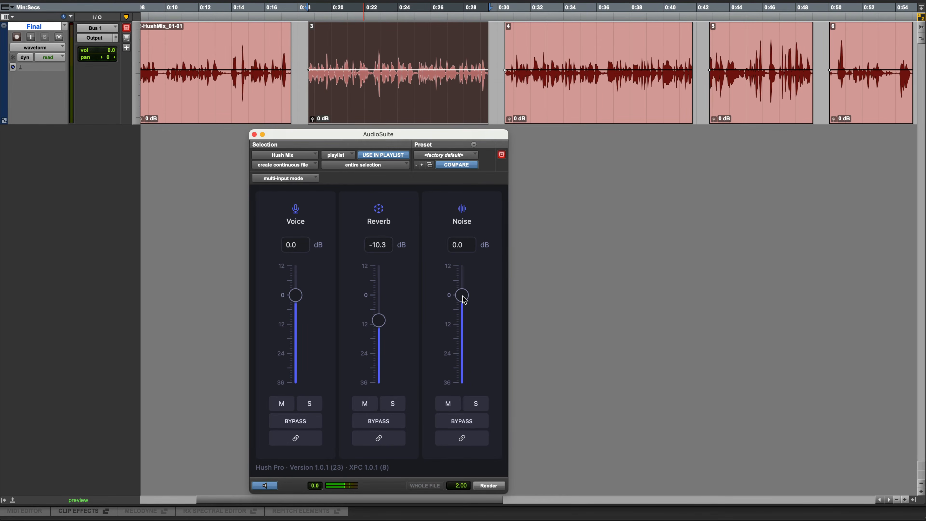
{"action": "left_click_drag", "start_coordinate": [462, 296], "coordinate": [460, 369]}
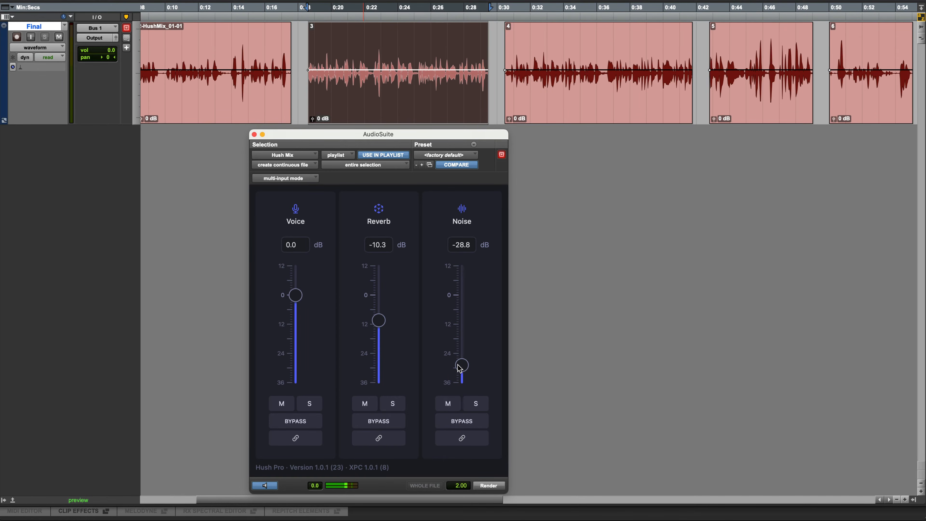
Step: Stop the preview, render Hush Mix onto clip 3 and play the rendered clip
{"action": "left_click", "coordinate": [265, 486]}
{"action": "left_click", "coordinate": [488, 486]}
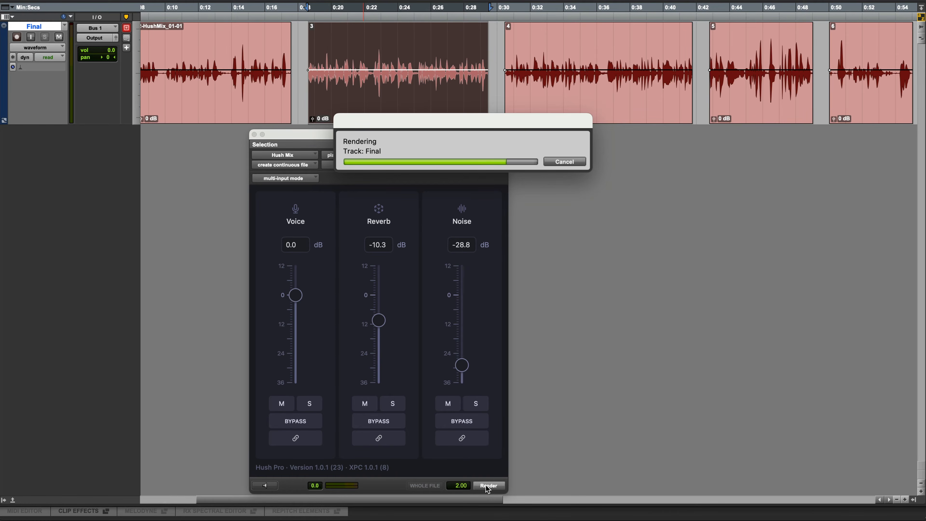
{"action": "key", "text": "space"}
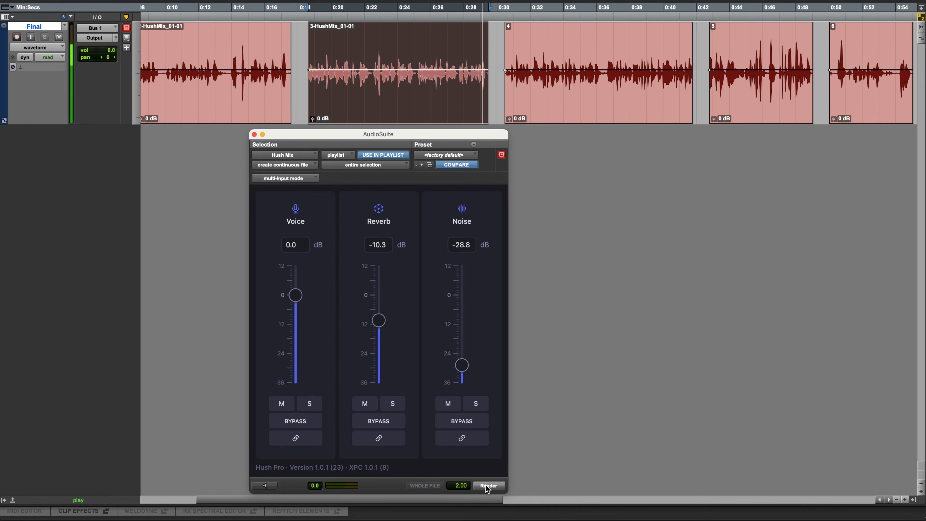
Step: Play the unprocessed clip 4 from its start and again from about 32 seconds
{"action": "scroll", "coordinate": [429, 74], "scroll_direction": "right", "scroll_amount": 5}
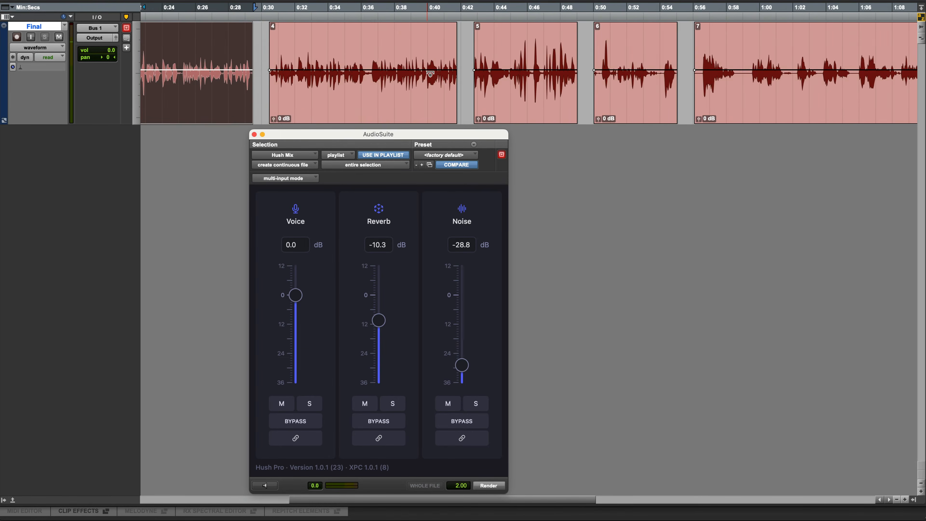
{"action": "left_click", "coordinate": [350, 107]}
{"action": "key", "text": "space"}
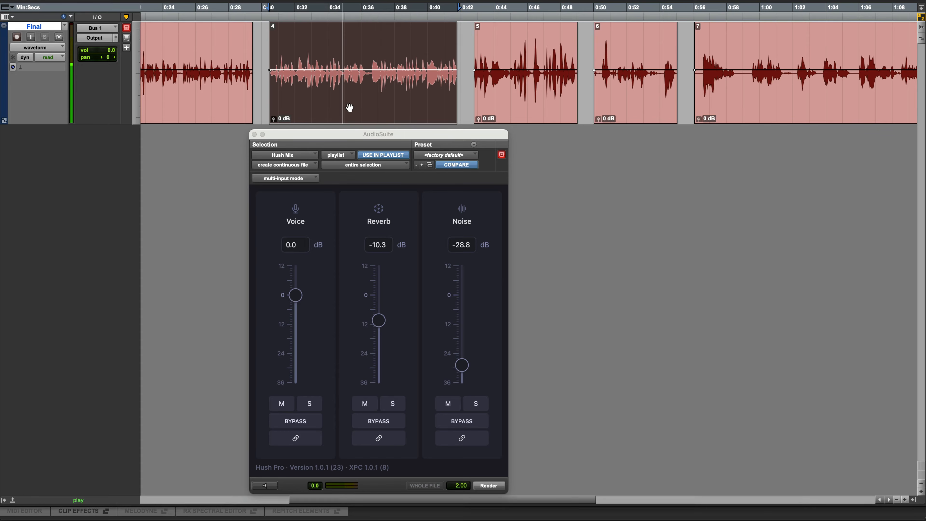
{"action": "key", "text": "space"}
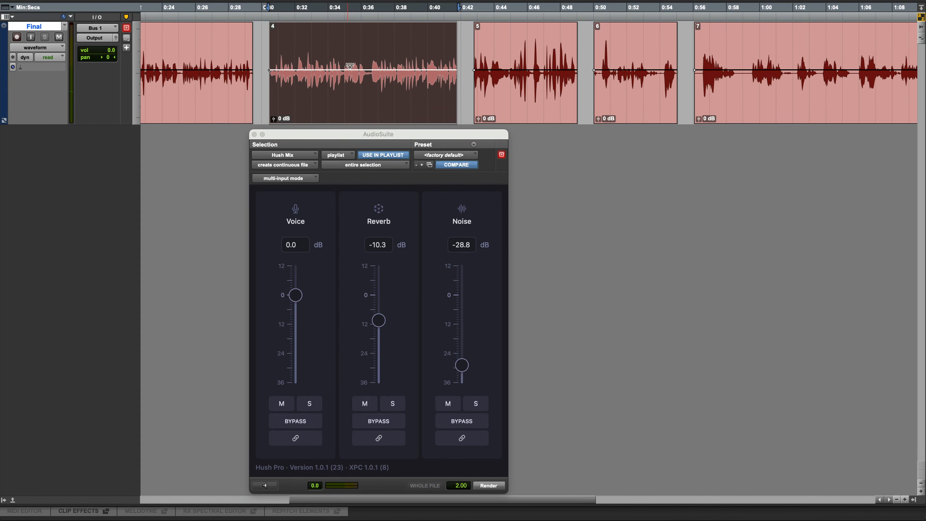
{"action": "left_click", "coordinate": [296, 46]}
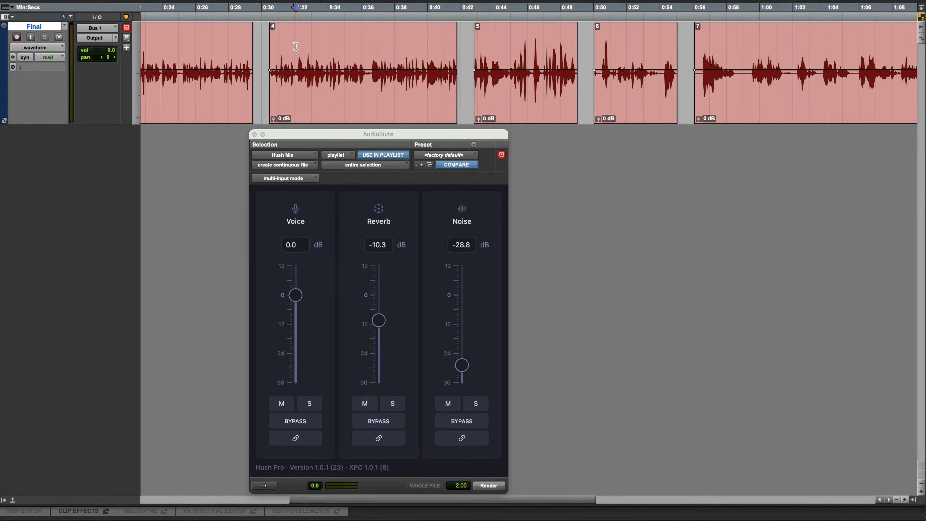
{"action": "key", "text": "space"}
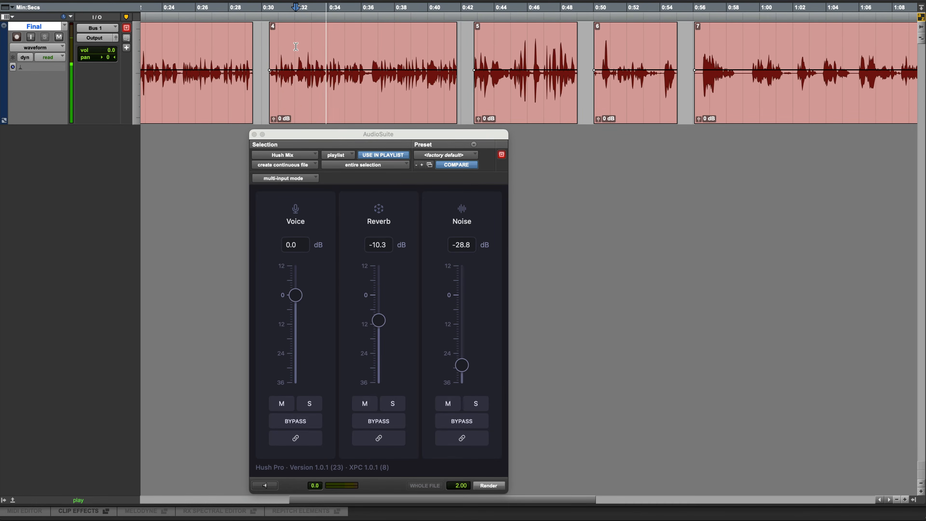
Step: Reselect clip 4 and reset the Noise and Reverb levels to 0.0 dB
{"action": "left_click", "coordinate": [320, 100]}
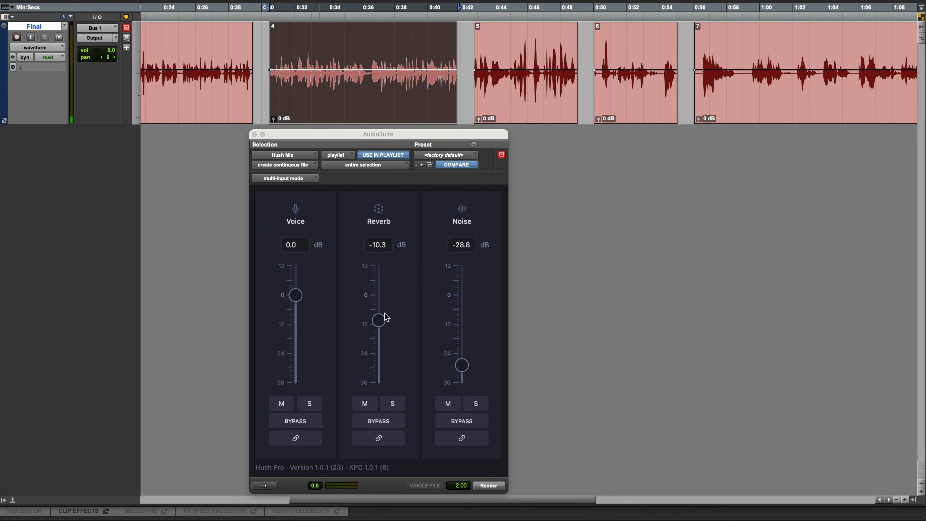
{"action": "left_click", "coordinate": [395, 328]}
{"action": "left_click", "coordinate": [464, 364], "text": "alt"}
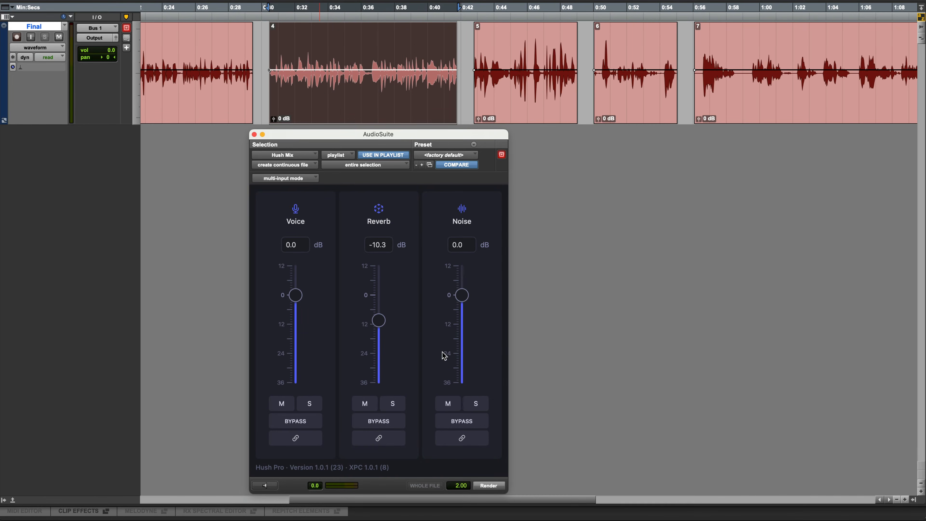
{"action": "left_click", "coordinate": [384, 324], "text": "alt"}
Step: Preview clip 4, solo the Noise channel while lowering its level to -18.5 dB, and unsolo it
{"action": "left_click", "coordinate": [269, 485]}
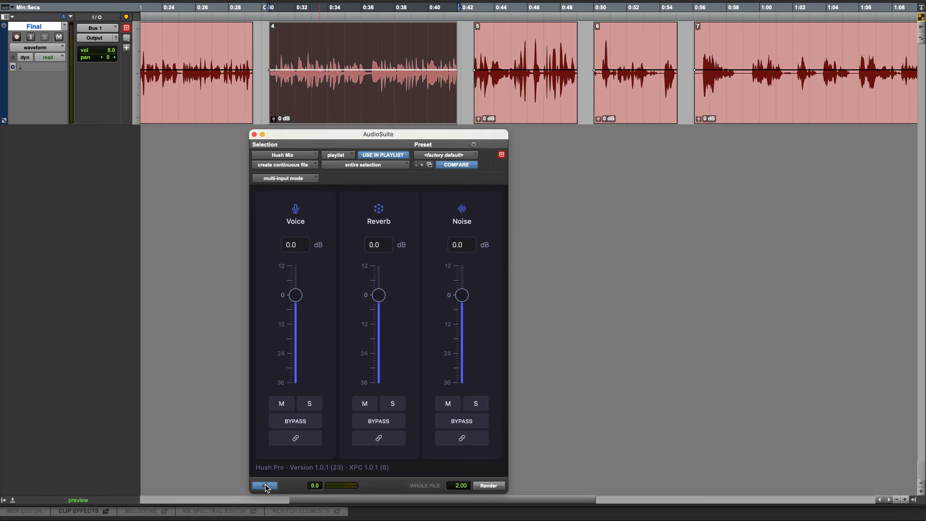
{"action": "left_click_drag", "start_coordinate": [461, 298], "coordinate": [462, 311]}
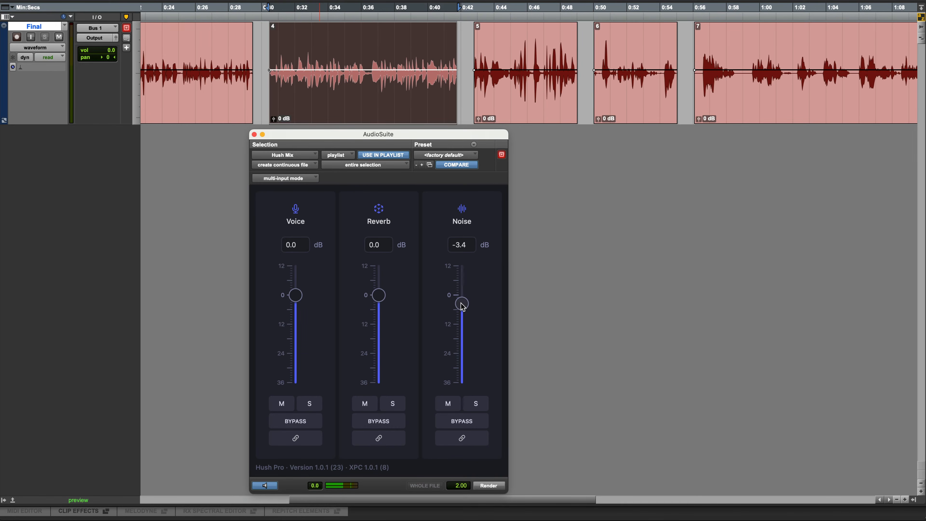
{"action": "left_click", "coordinate": [476, 402]}
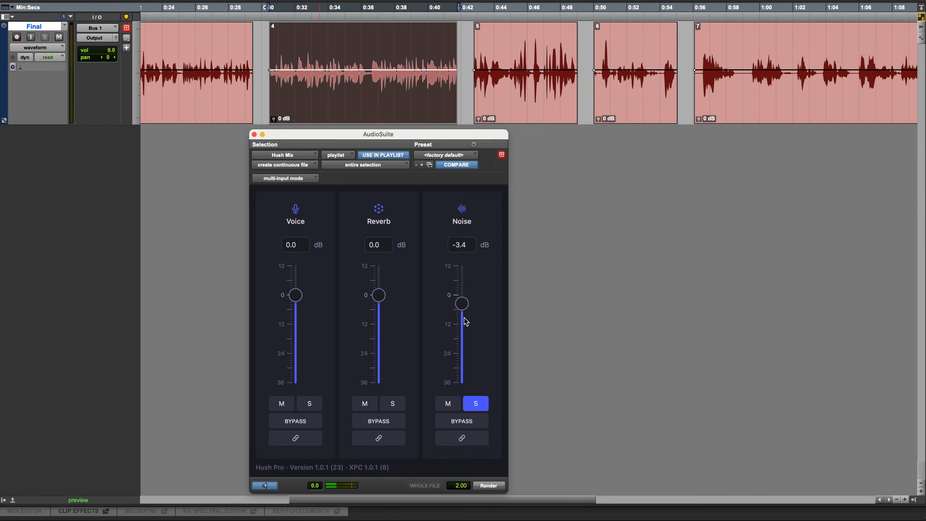
{"action": "left_click_drag", "start_coordinate": [462, 304], "coordinate": [460, 285]}
{"action": "left_click_drag", "start_coordinate": [463, 286], "coordinate": [462, 344]}
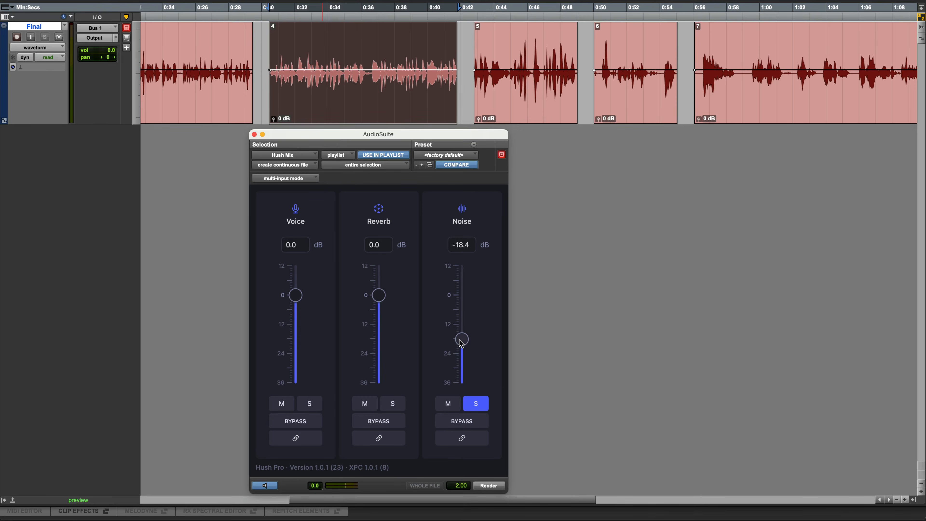
{"action": "left_click", "coordinate": [477, 405]}
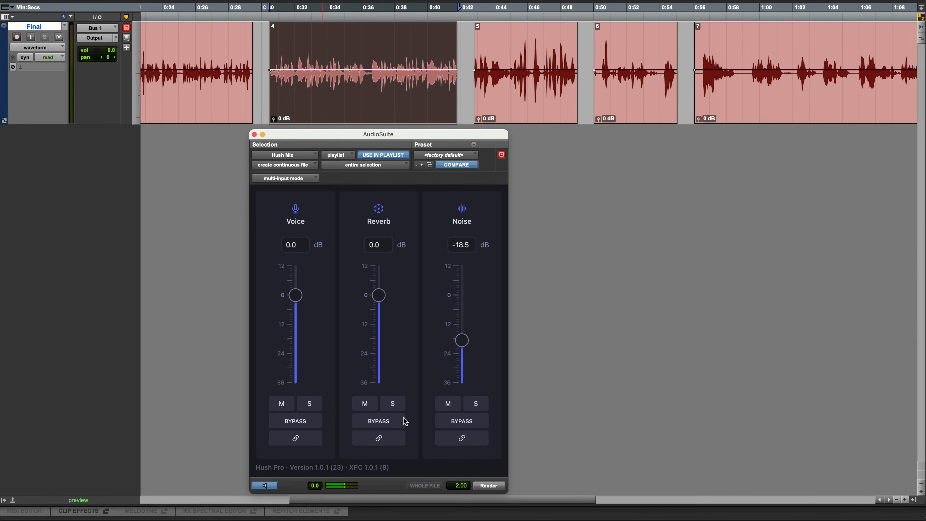
Step: Solo the Reverb channel briefly to hear it, lower the Reverb level to -18.7 dB and stop the preview
{"action": "left_click", "coordinate": [394, 405]}
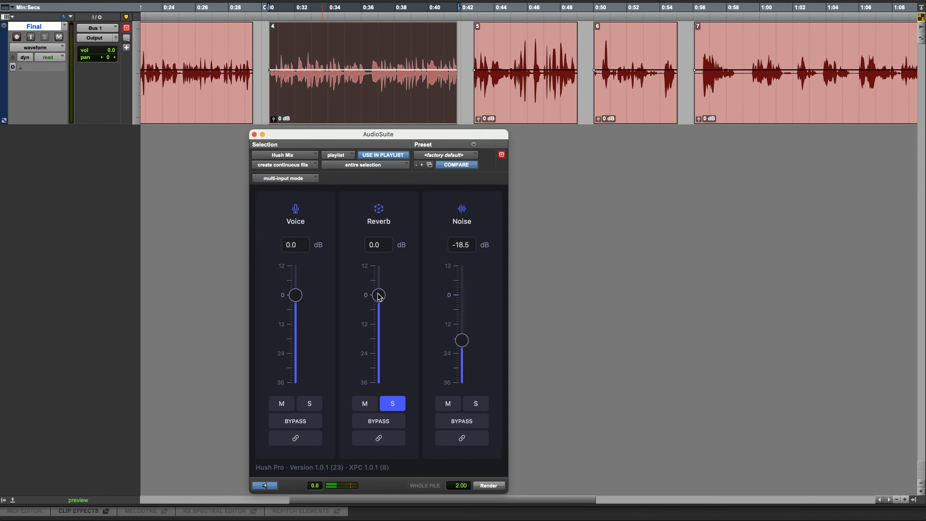
{"action": "left_click", "coordinate": [387, 398]}
{"action": "left_click_drag", "start_coordinate": [378, 295], "coordinate": [376, 339]}
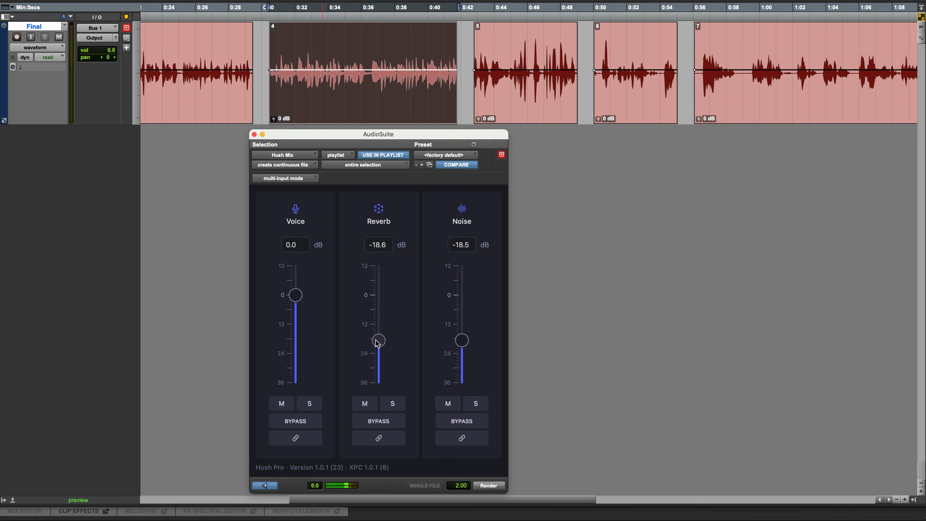
{"action": "left_click", "coordinate": [267, 486]}
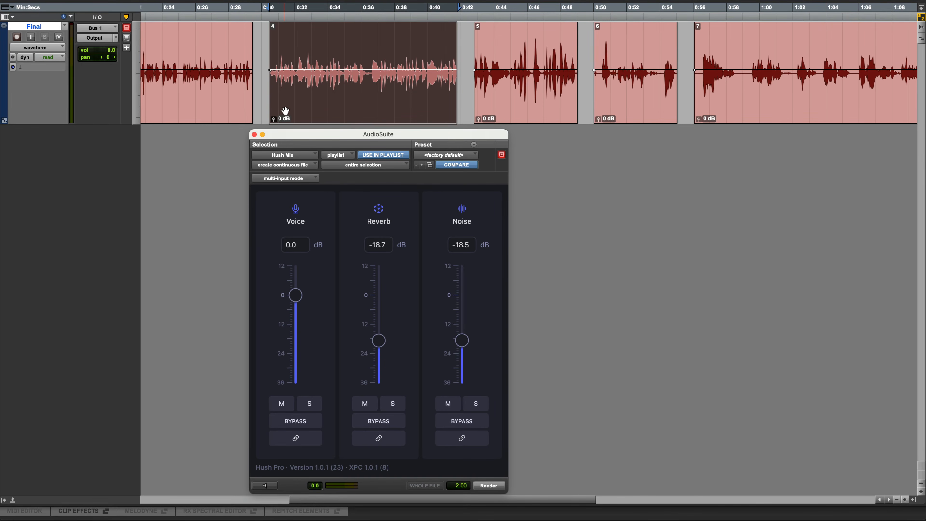
Step: Play the original clip 4 for comparison, render Hush Mix onto it and play the rendered clip
{"action": "key", "text": "space"}
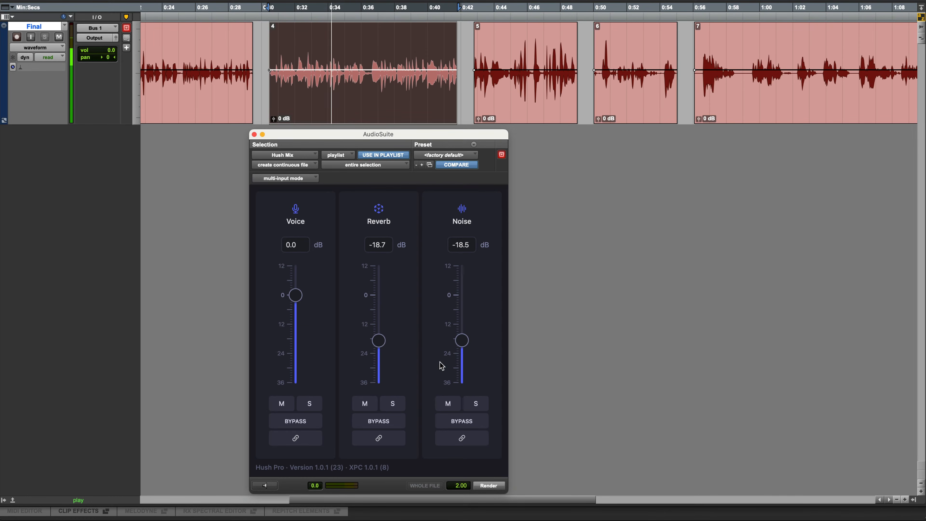
{"action": "left_click", "coordinate": [489, 485]}
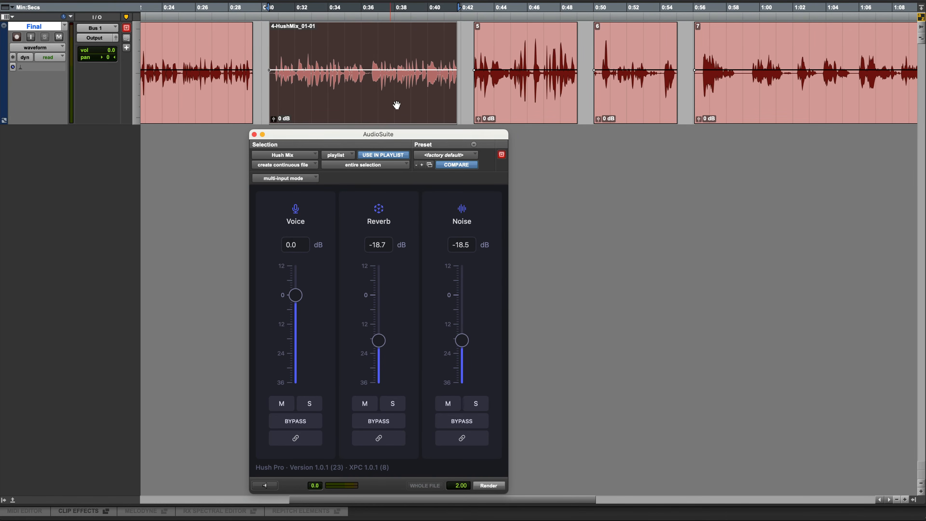
{"action": "key", "text": "space"}
Step: Select clip 5 on the Final track and play it unprocessed
{"action": "scroll", "coordinate": [400, 76], "scroll_direction": "right", "scroll_amount": 6}
{"action": "scroll", "coordinate": [278, 97], "scroll_direction": "left", "scroll_amount": 4}
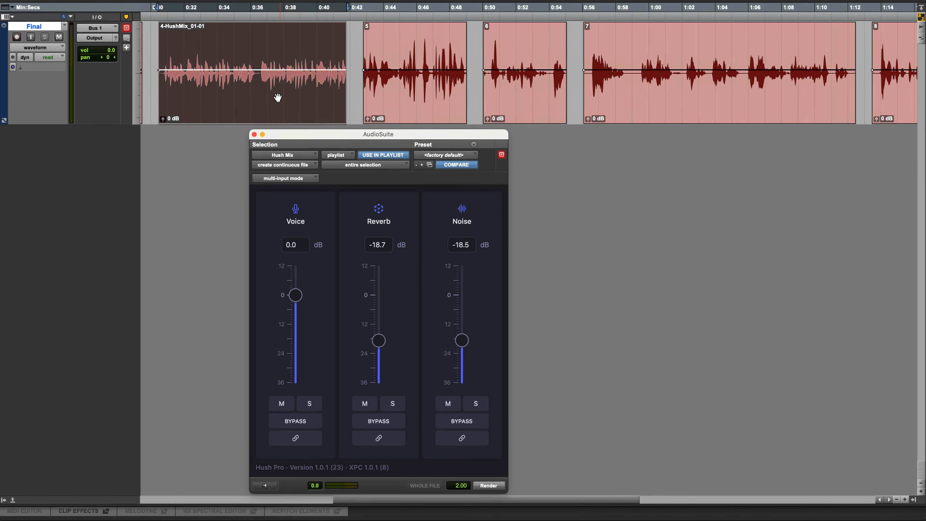
{"action": "scroll", "coordinate": [278, 97], "scroll_direction": "right", "scroll_amount": 4}
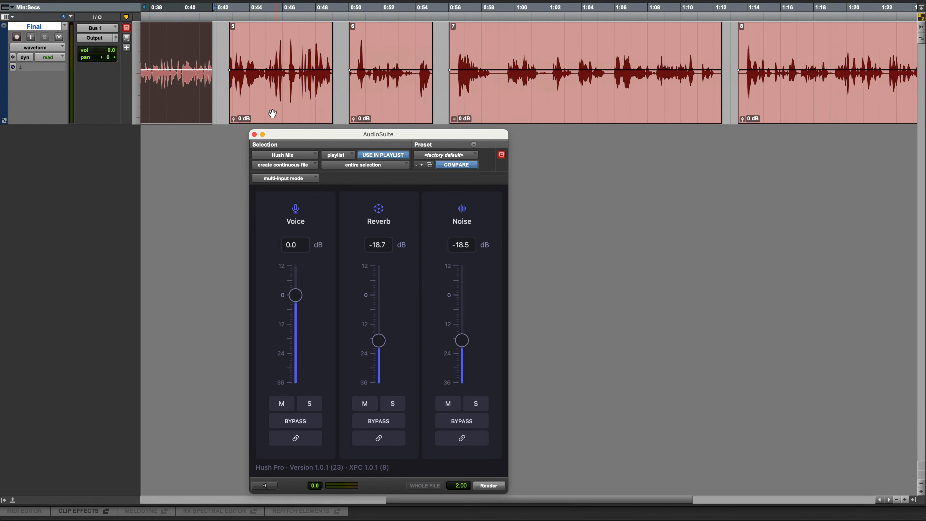
{"action": "left_click", "coordinate": [285, 108]}
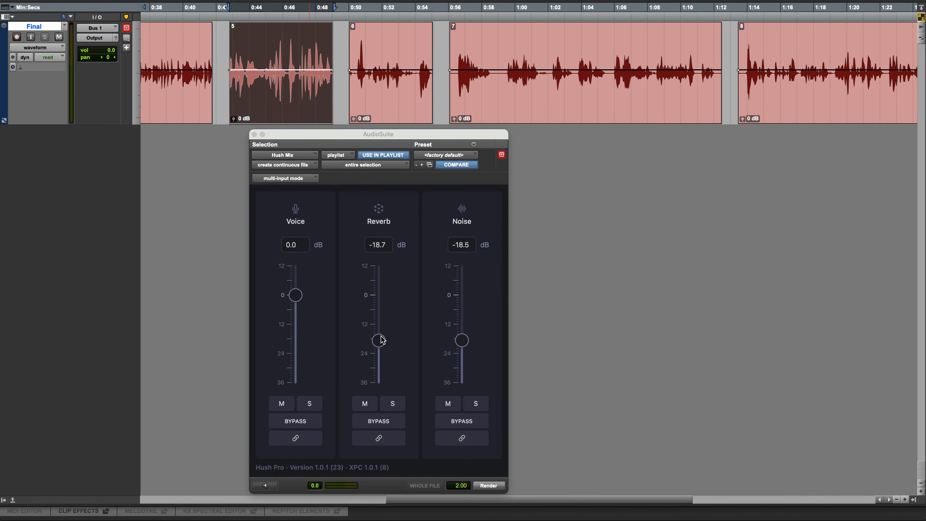
{"action": "left_click", "coordinate": [469, 361]}
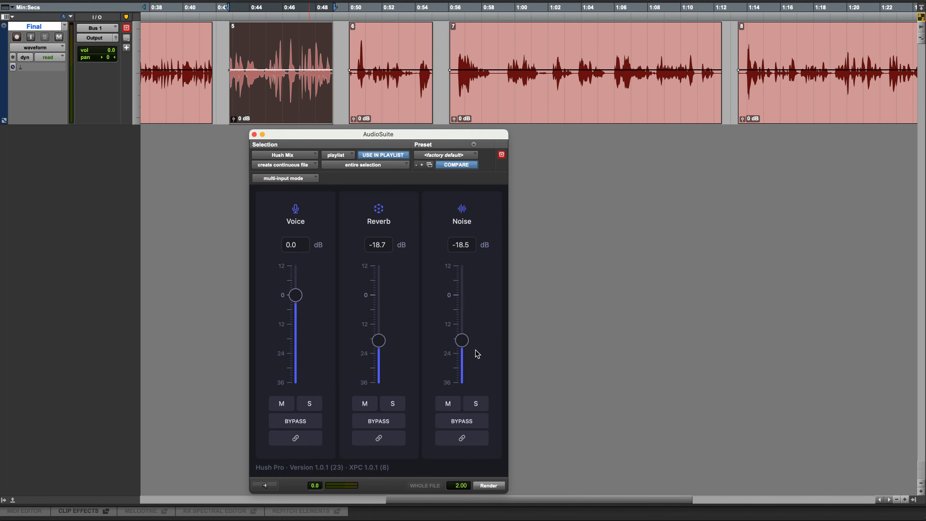
{"action": "key", "text": "space"}
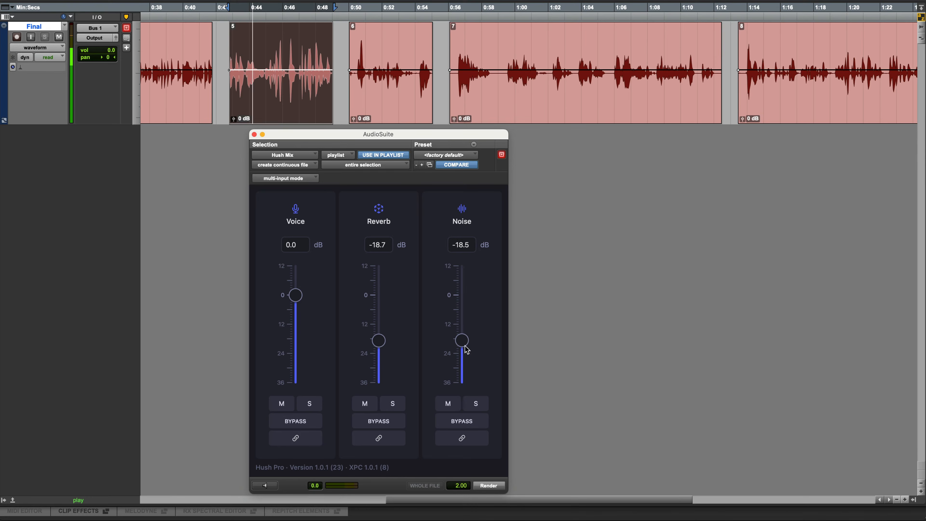
Step: Reset the Reverb and Noise levels, and set Reverb to -17.6 dB and Noise to -19.7 dB for clip 5
{"action": "left_click", "coordinate": [379, 340], "text": "alt"}
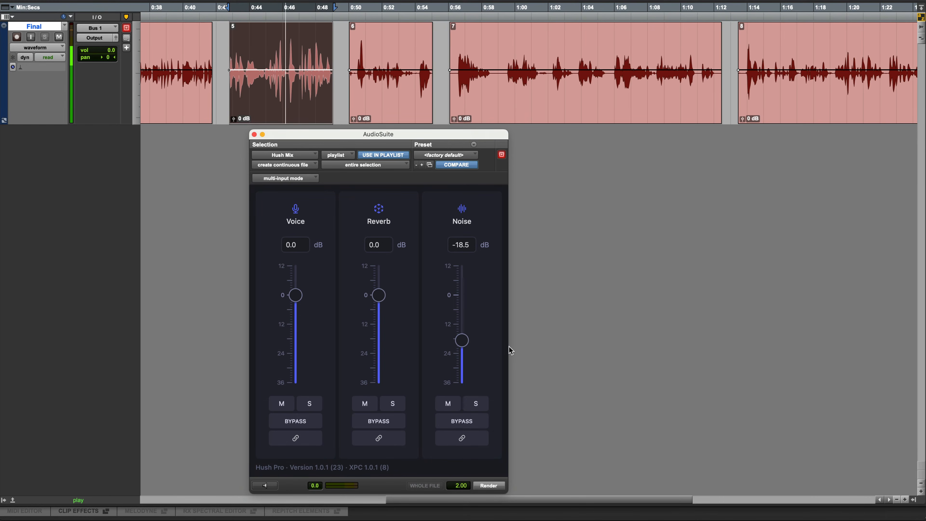
{"action": "left_click", "coordinate": [463, 340], "text": "alt"}
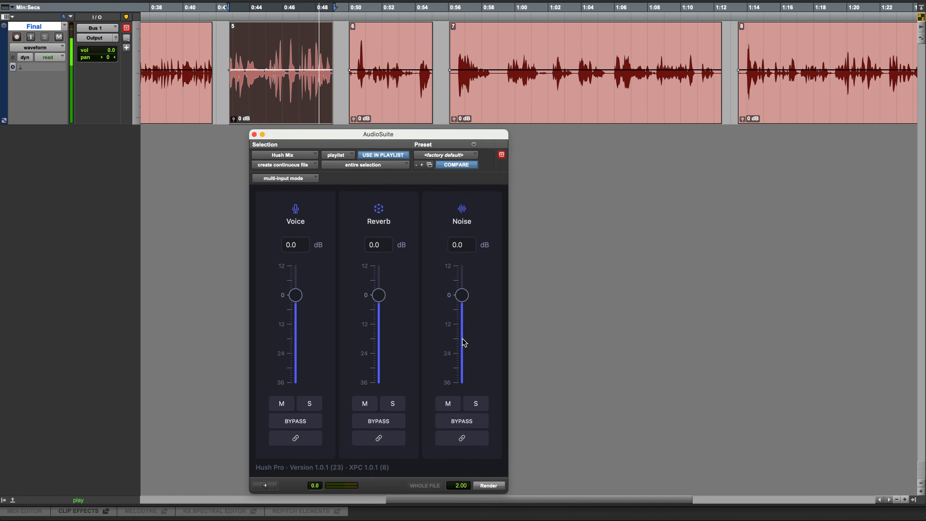
{"action": "left_click_drag", "start_coordinate": [379, 295], "coordinate": [380, 341]}
{"action": "left_click_drag", "start_coordinate": [462, 295], "coordinate": [456, 346]}
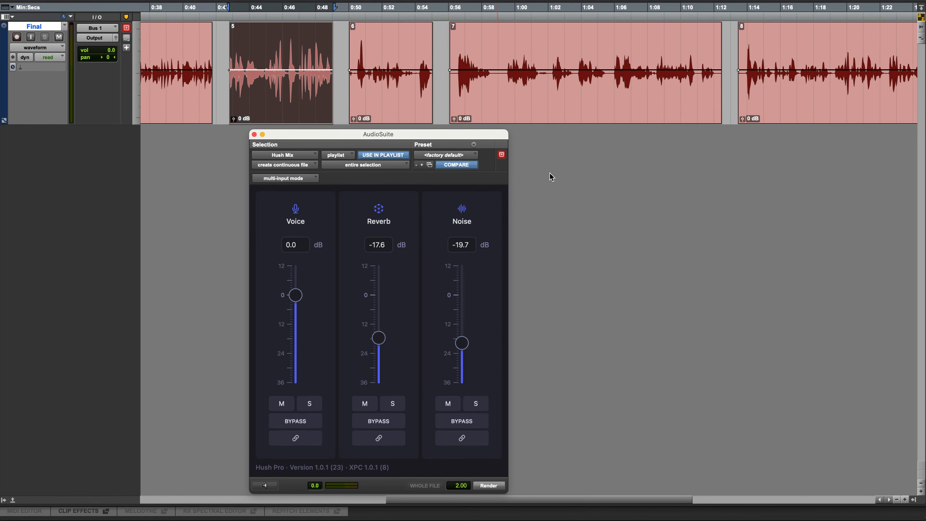
Step: Save the current Hush Mix settings in the Hush folder as a preset named CCEP Guy 1
{"action": "left_click", "coordinate": [474, 144]}
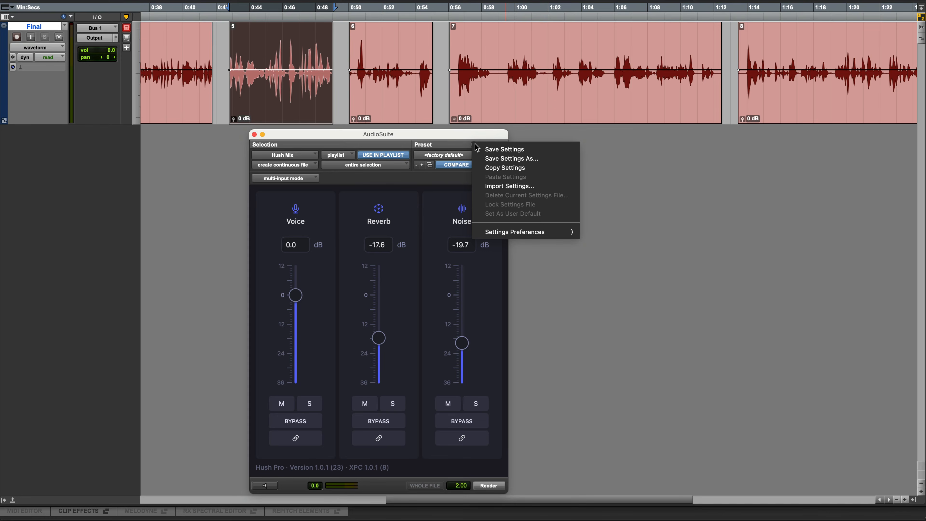
{"action": "left_click", "coordinate": [510, 159]}
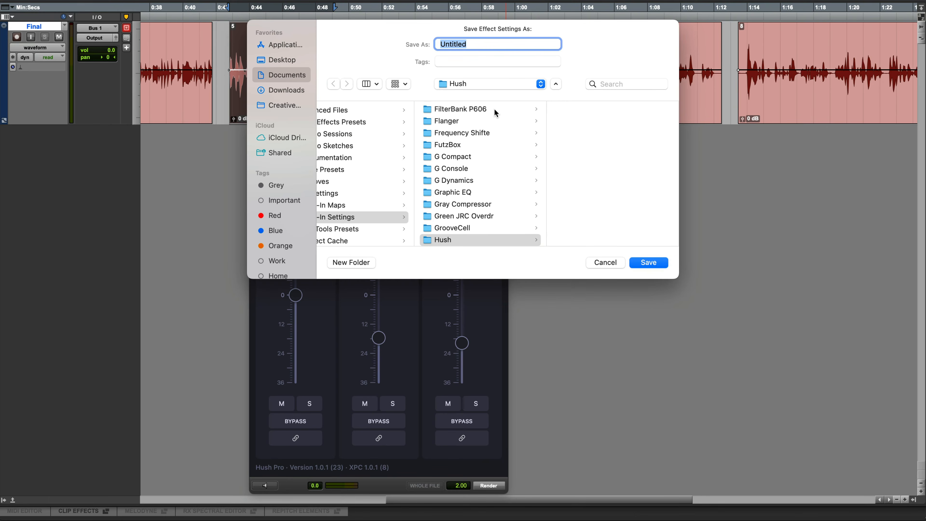
{"action": "type", "text": "CCEP Guy 1"}
{"action": "key", "text": "Return"}
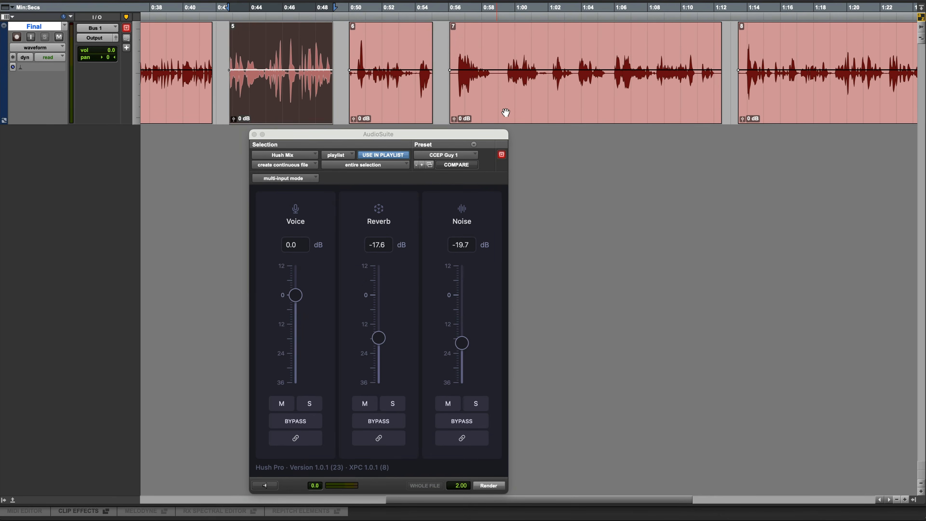
Step: Reset the Reverb and Noise levels of the CCEP Guy 1 preset to 0.0 dB without saving
{"action": "left_click", "coordinate": [382, 339]}
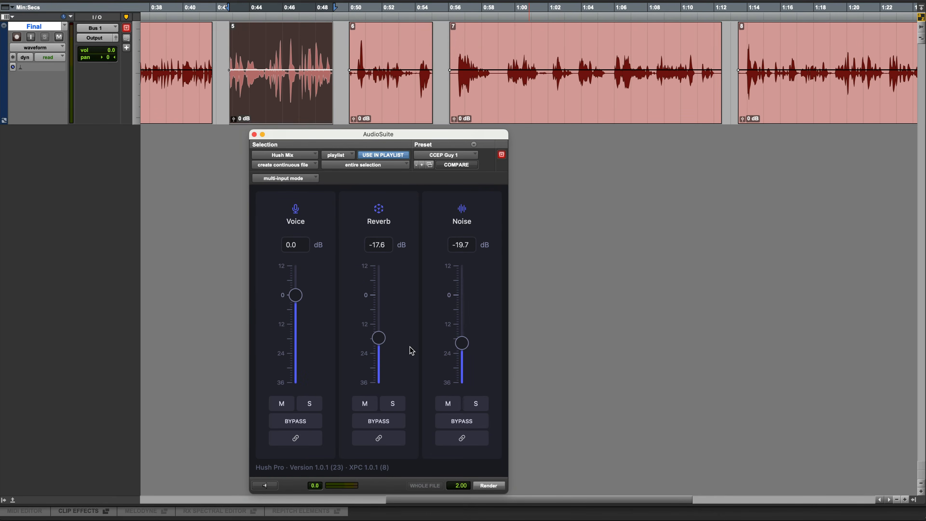
{"action": "left_click", "coordinate": [379, 339], "text": "alt"}
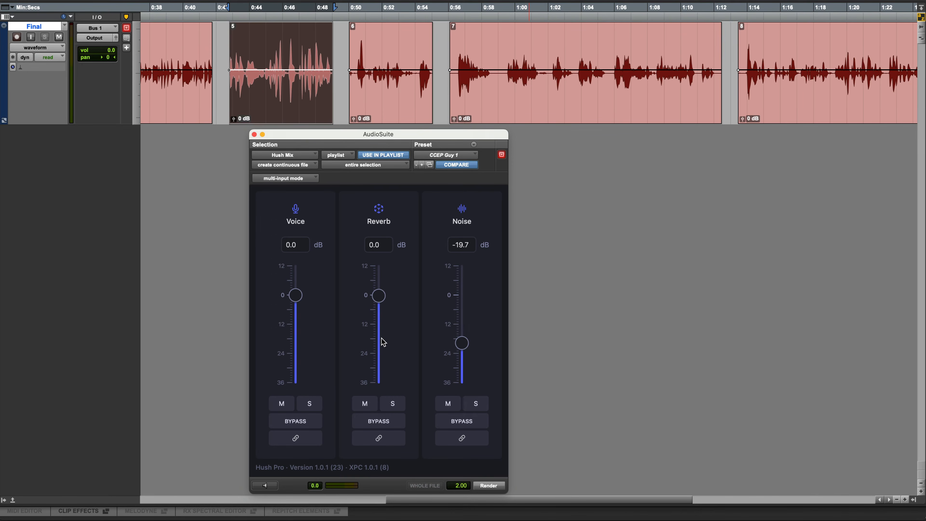
{"action": "left_click", "coordinate": [463, 343], "text": "alt"}
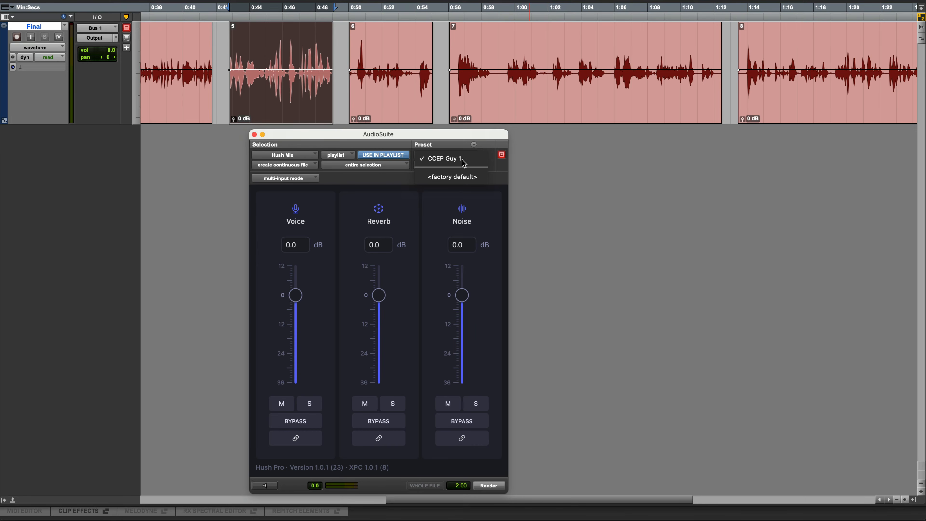
Step: Load the CCEP Guy 1 preset, render clip 5 with it, and play the processed clip
{"action": "left_click", "coordinate": [469, 158]}
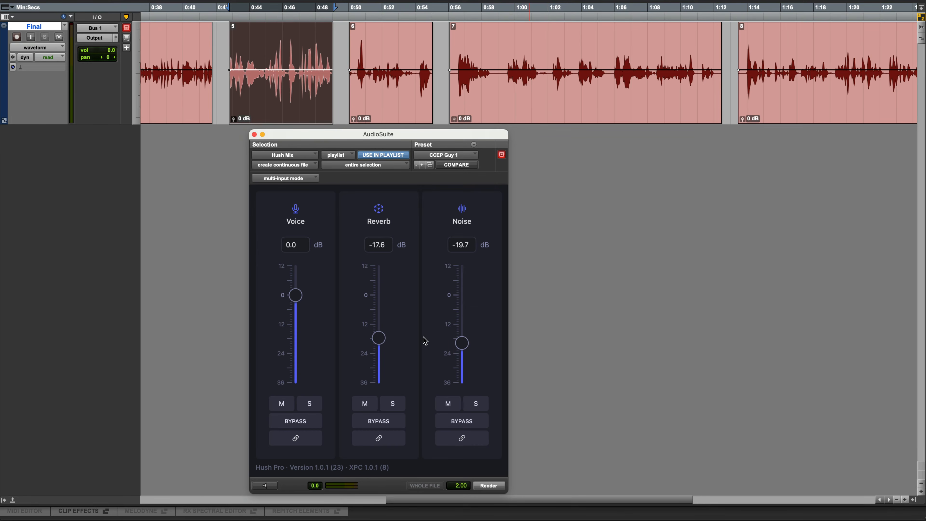
{"action": "left_click", "coordinate": [488, 486]}
{"action": "key", "text": "space"}
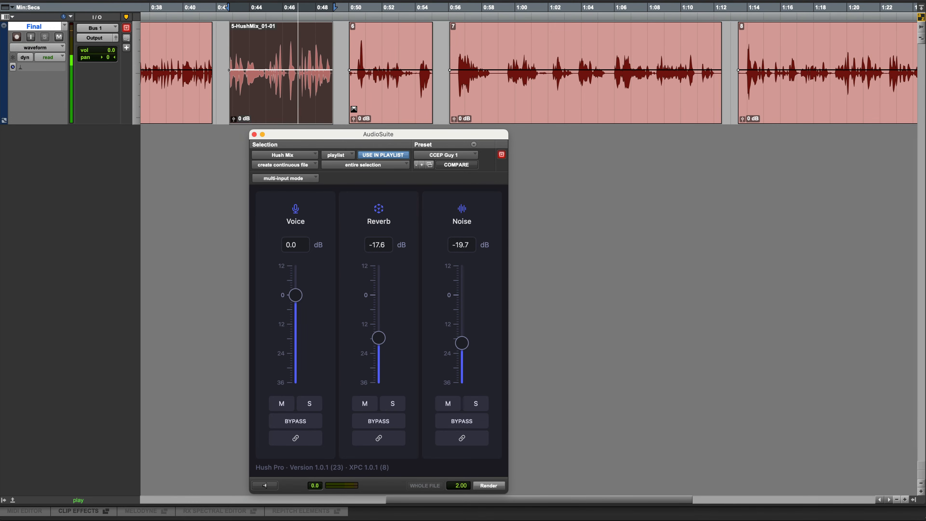
Step: Select clip 6 on the Final track and play it unprocessed, including from just after its beginning
{"action": "left_click", "coordinate": [391, 91]}
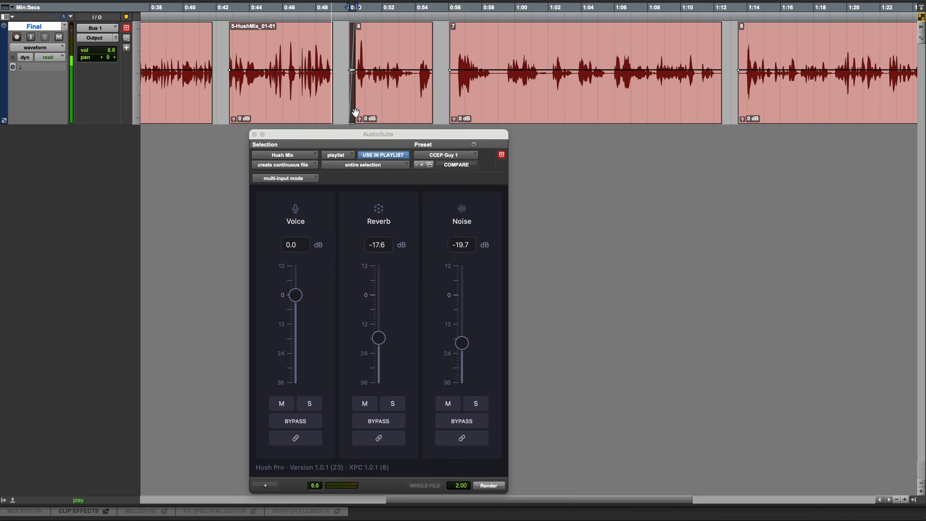
{"action": "left_click", "coordinate": [378, 101]}
{"action": "key", "text": "space"}
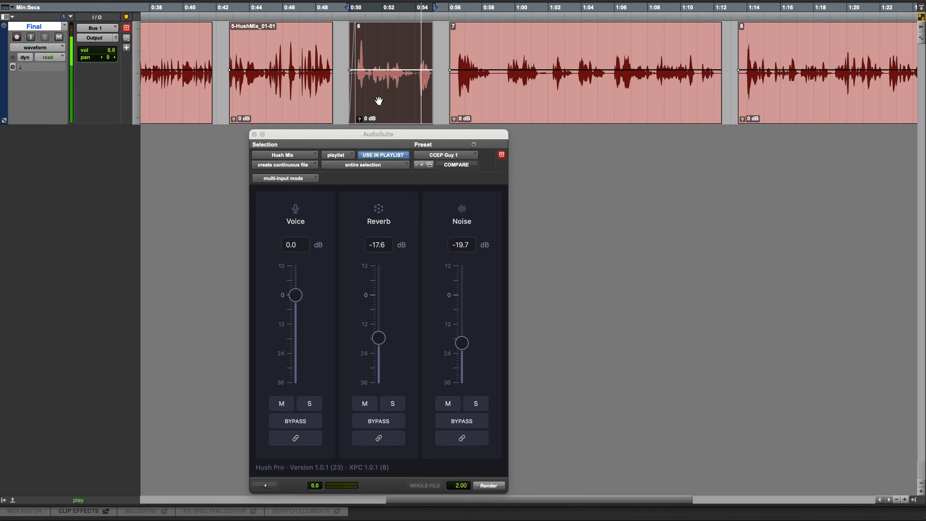
{"action": "left_click", "coordinate": [365, 44]}
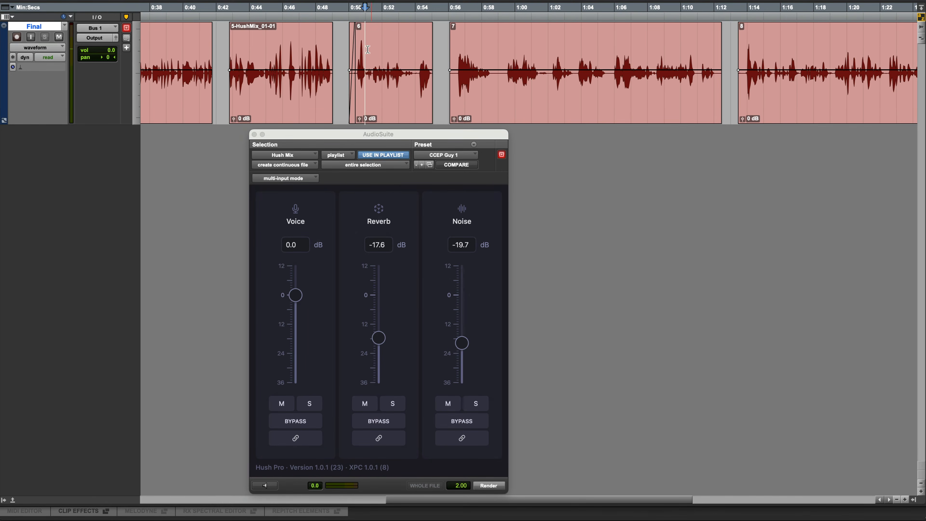
{"action": "key", "text": "space"}
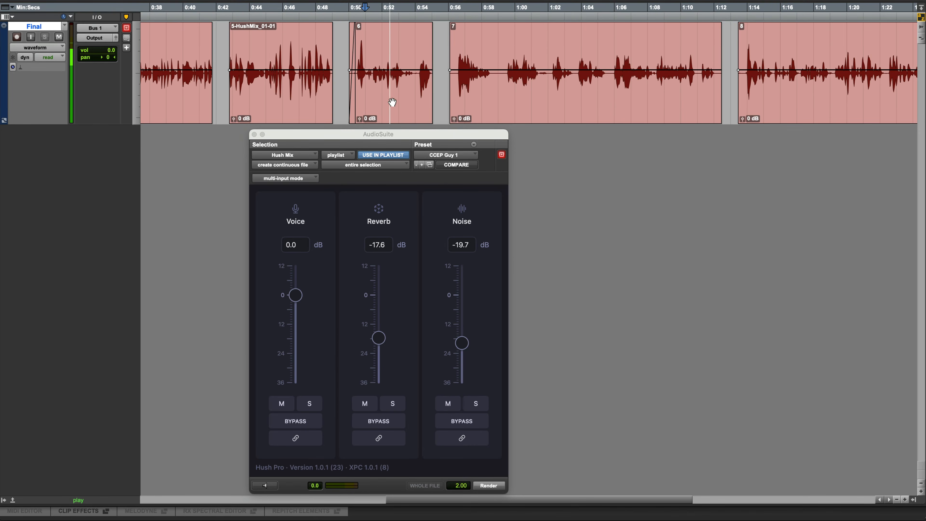
Step: Reset the Reverb and Noise levels for clip 6, and set Noise to -30.8 dB and Reverb to -6.1 dB while previewing
{"action": "double_click", "coordinate": [393, 73]}
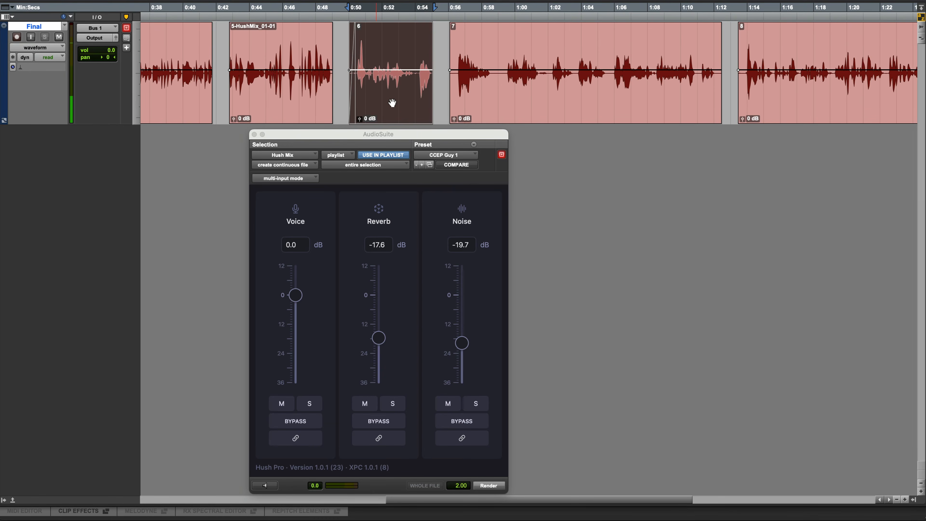
{"action": "left_click", "coordinate": [381, 341]}
{"action": "left_click", "coordinate": [382, 340], "text": "alt"}
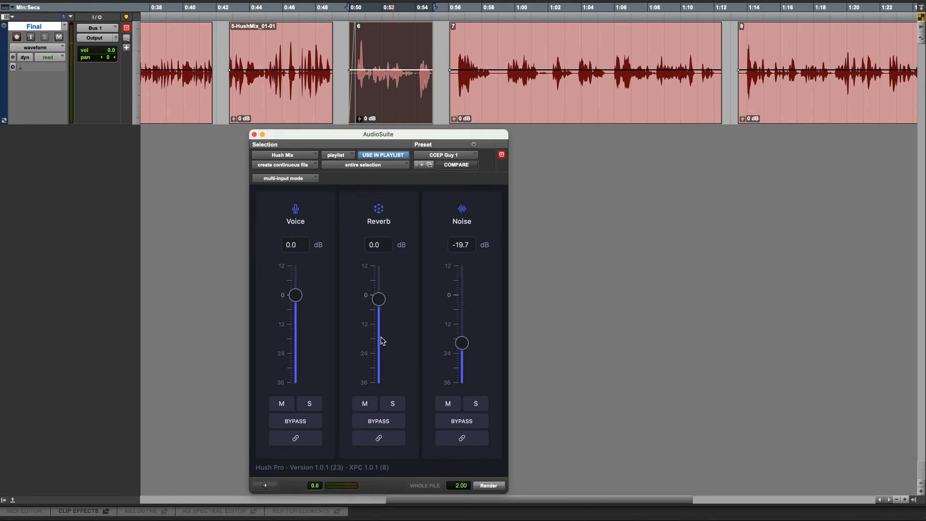
{"action": "left_click", "coordinate": [464, 345], "text": "alt"}
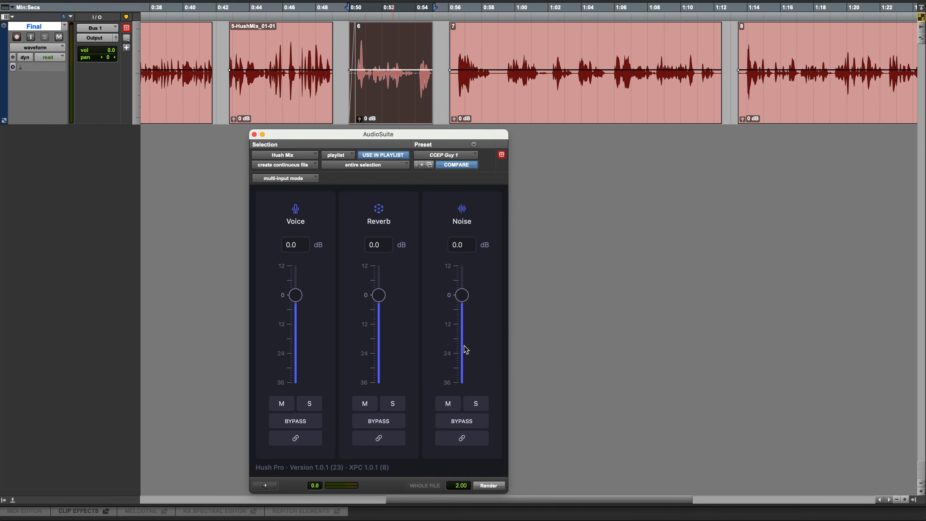
{"action": "left_click", "coordinate": [269, 487]}
{"action": "left_click_drag", "start_coordinate": [461, 298], "coordinate": [459, 363]}
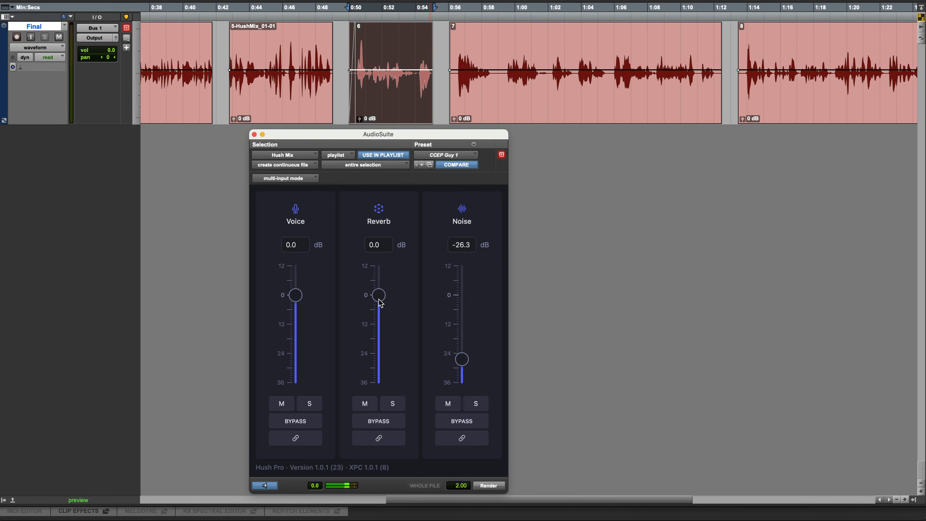
{"action": "left_click_drag", "start_coordinate": [379, 298], "coordinate": [380, 313]}
{"action": "left_click_drag", "start_coordinate": [461, 359], "coordinate": [461, 370]}
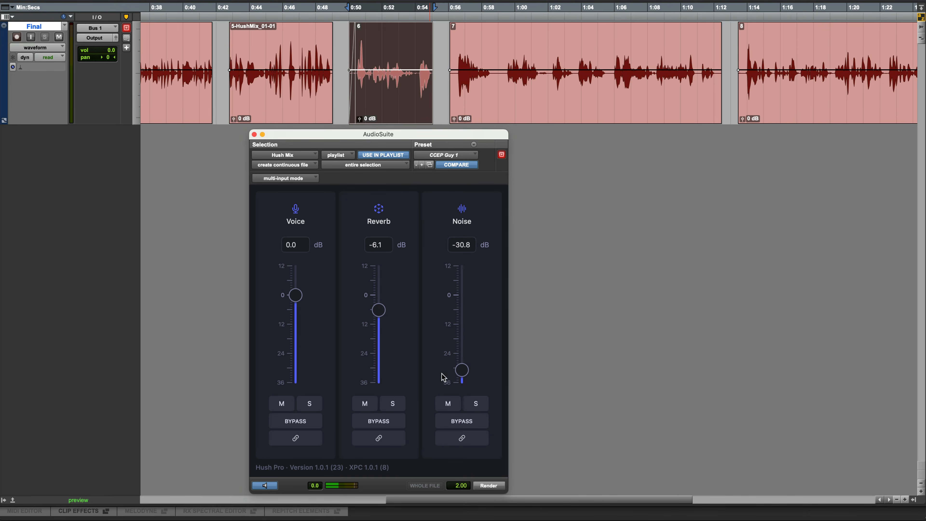
{"action": "left_click", "coordinate": [270, 486]}
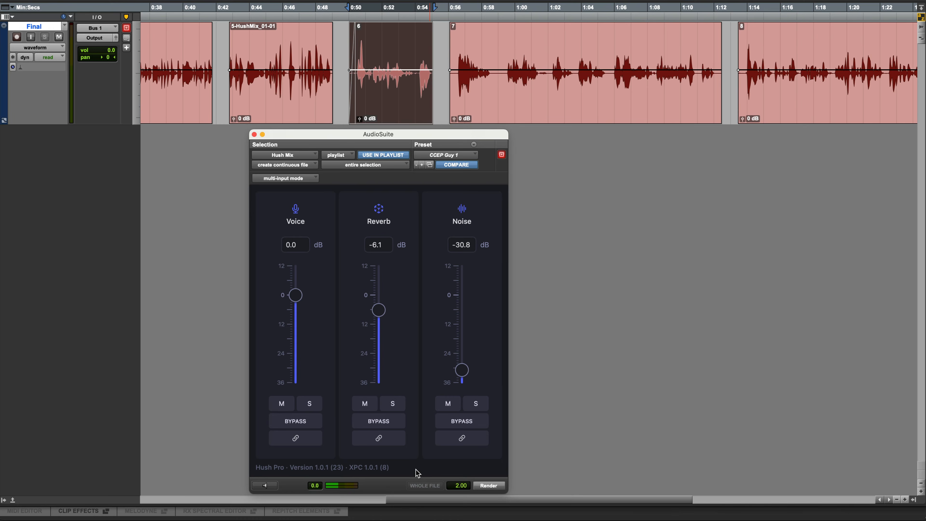
Step: Render clip 6 with the current Hush Mix settings and play back the processed clip from several points
{"action": "left_click", "coordinate": [489, 486]}
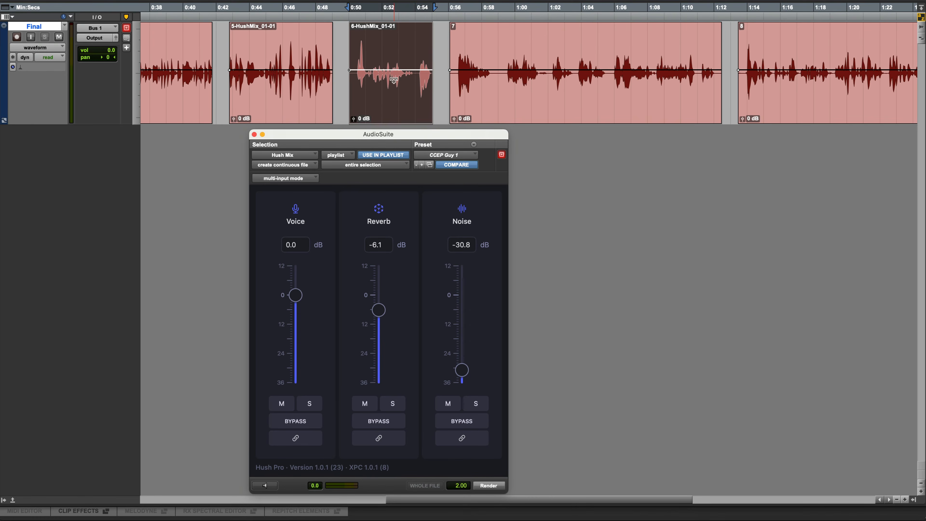
{"action": "key", "text": "space"}
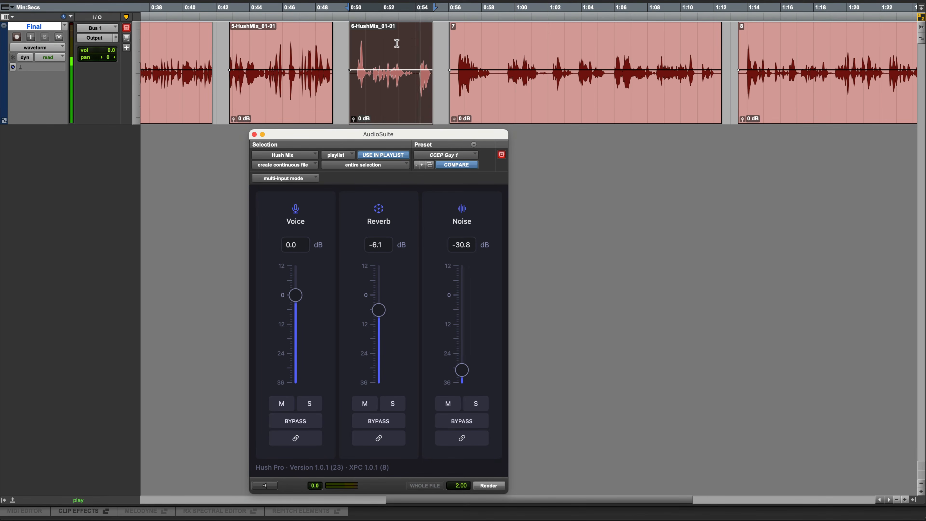
{"action": "left_click", "coordinate": [380, 44]}
{"action": "key", "text": "space"}
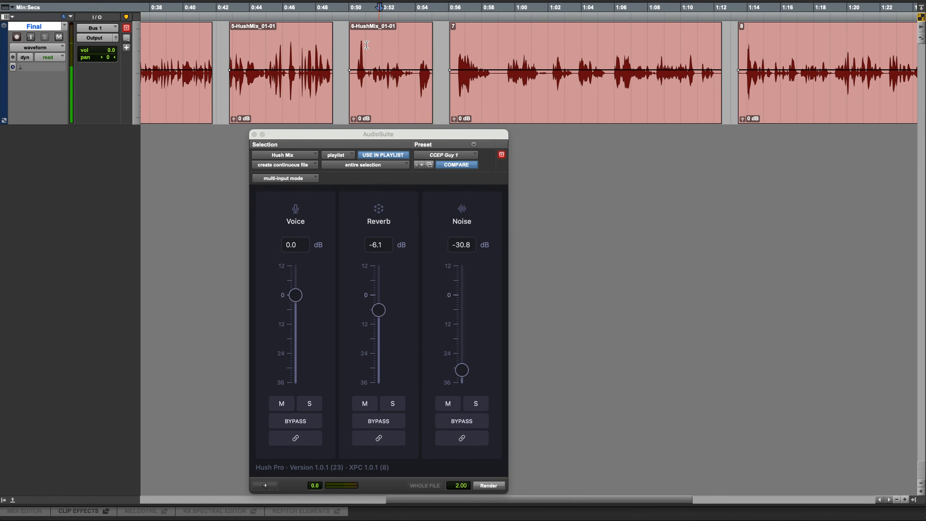
{"action": "left_click", "coordinate": [358, 44]}
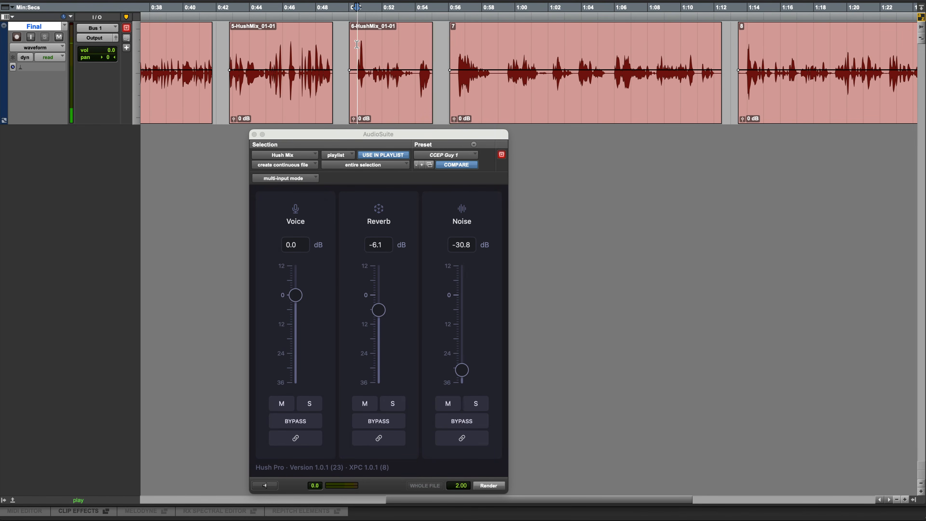
{"action": "key", "text": "space"}
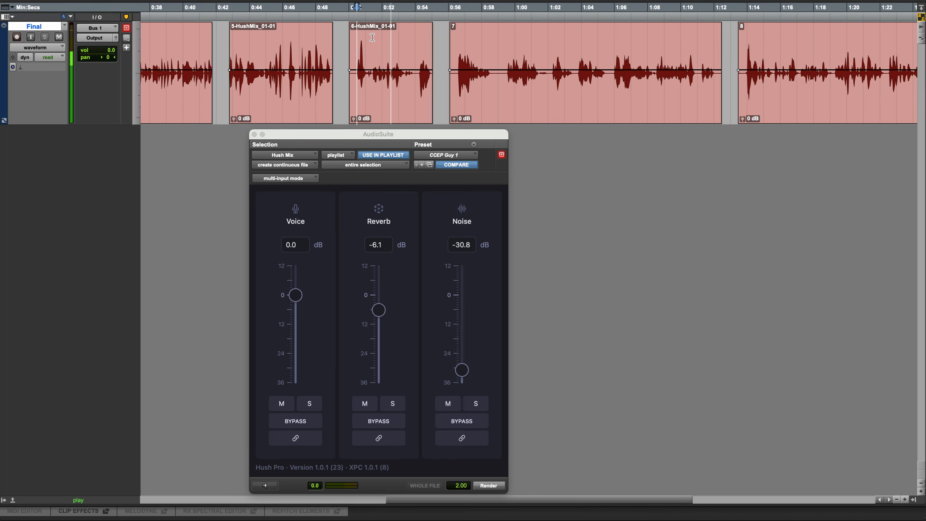
{"action": "key", "text": "space"}
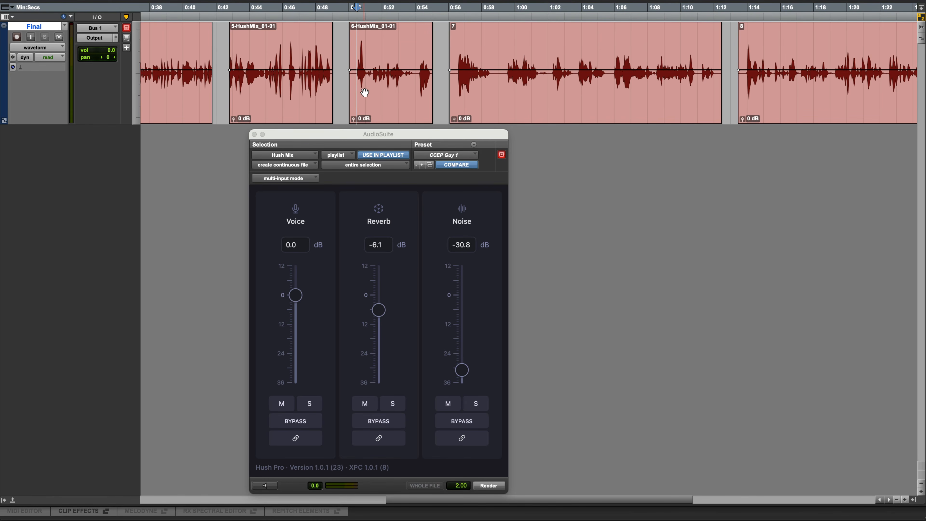
Step: Select clip 7 on the Final track and play it unprocessed
{"action": "scroll", "coordinate": [365, 92], "scroll_direction": "right", "scroll_amount": 1}
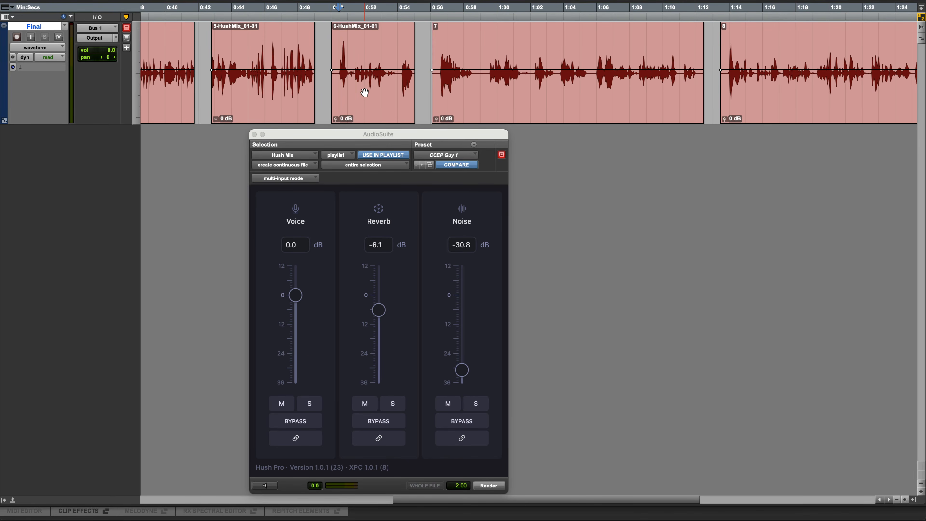
{"action": "scroll", "coordinate": [364, 92], "scroll_direction": "right", "scroll_amount": 6}
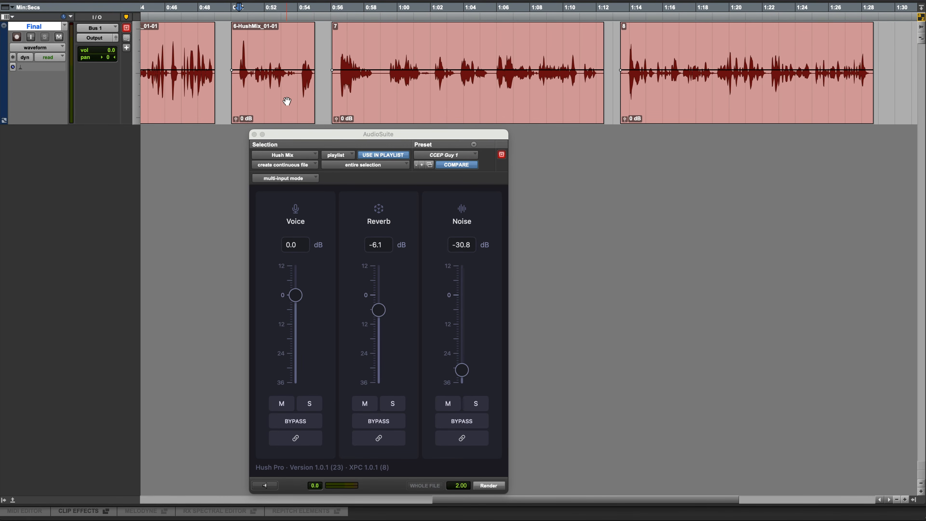
{"action": "left_click", "coordinate": [392, 99]}
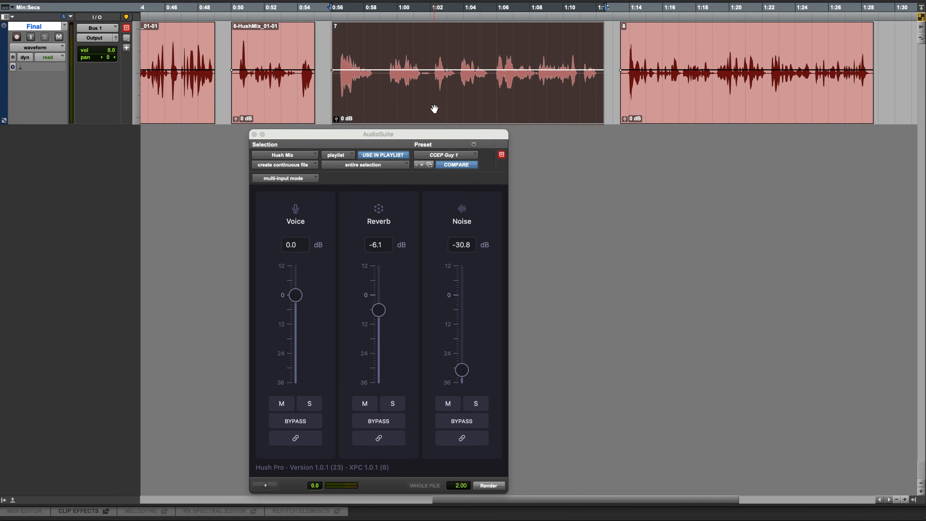
{"action": "key", "text": "space"}
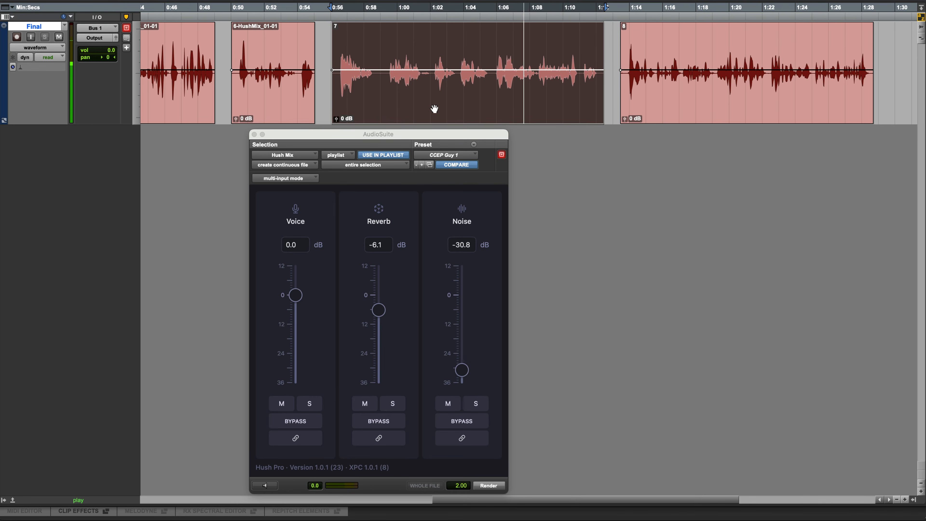
{"action": "key", "text": "space"}
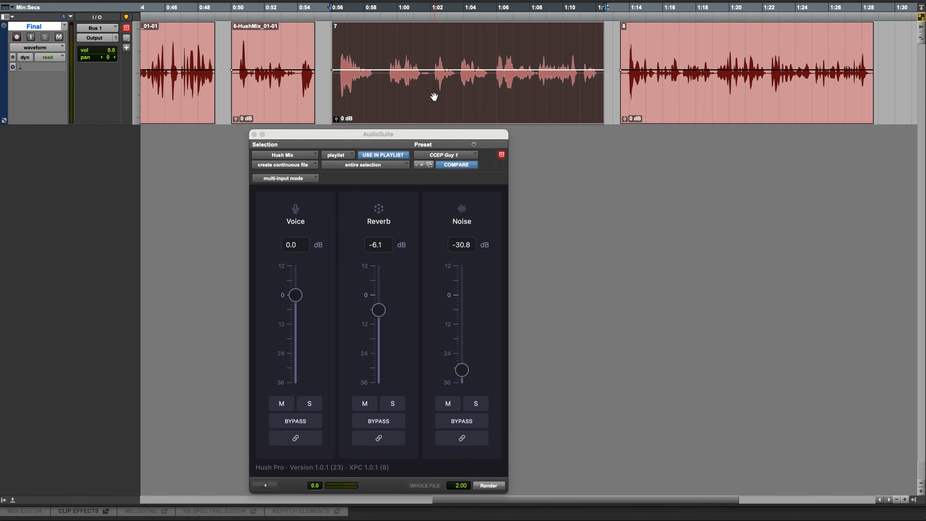
Step: Reset Reverb and Noise for clip 7, preview it with Noise briefly soloed, and set Reverb to -15.3 dB and Noise to -17.8 dB
{"action": "left_click", "coordinate": [381, 311]}
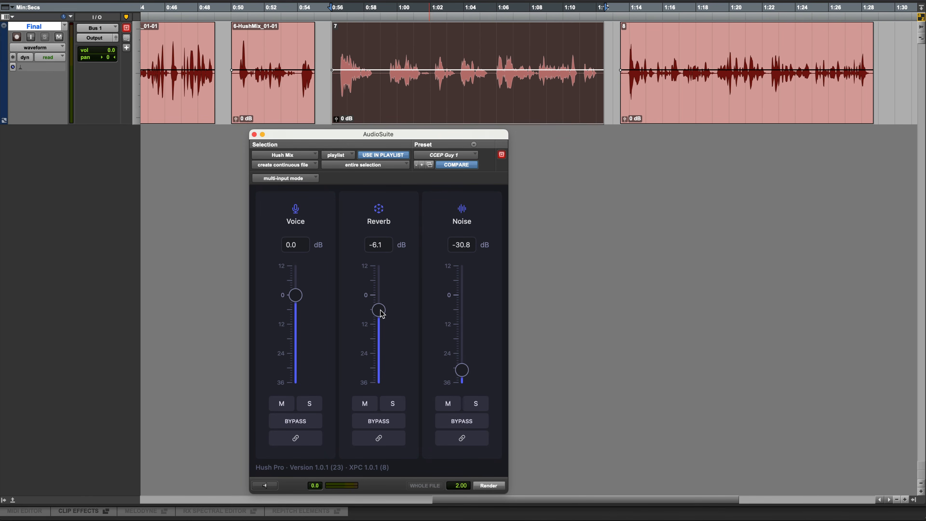
{"action": "left_click", "coordinate": [380, 311], "text": "alt"}
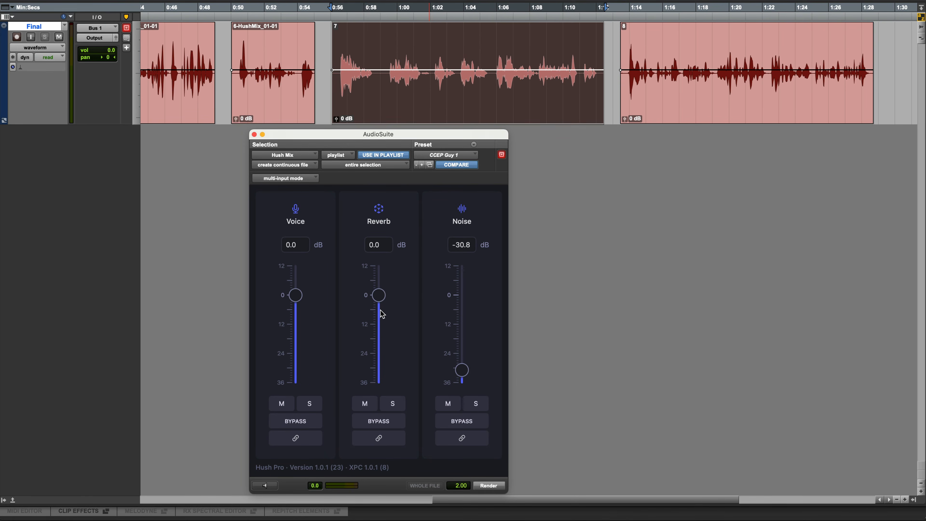
{"action": "left_click", "coordinate": [464, 370], "text": "alt"}
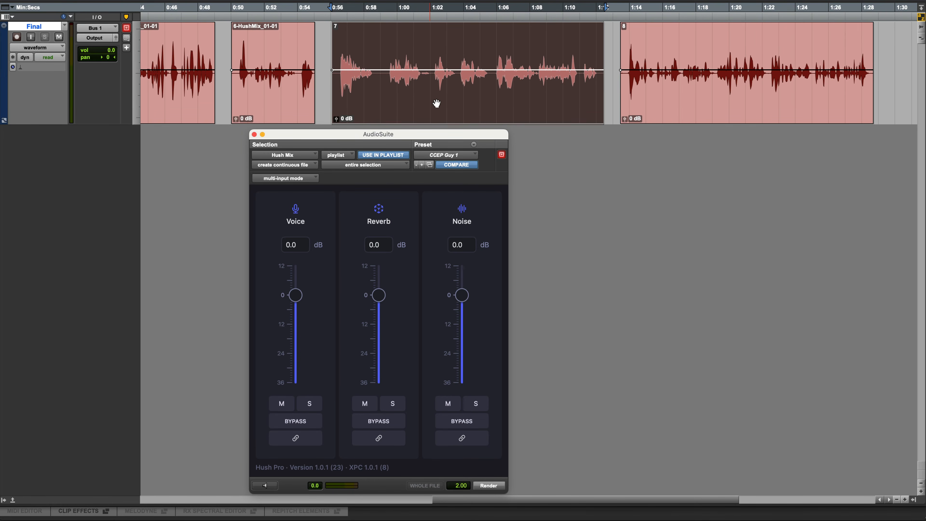
{"action": "left_click", "coordinate": [265, 486]}
{"action": "left_click_drag", "start_coordinate": [379, 295], "coordinate": [379, 353]}
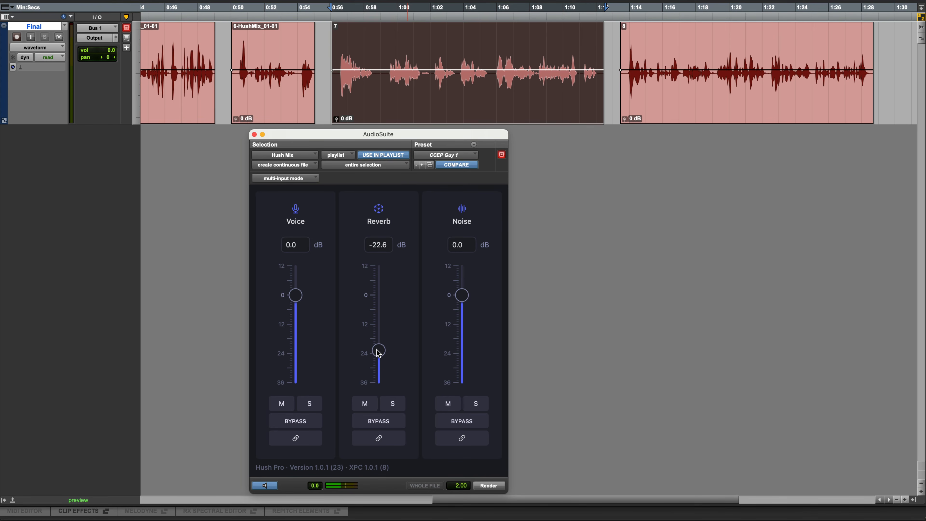
{"action": "left_click", "coordinate": [475, 404]}
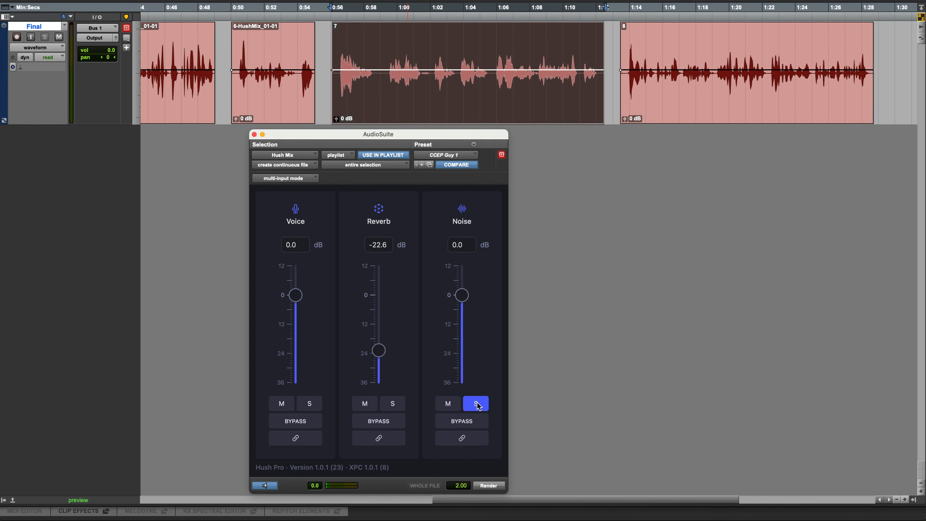
{"action": "left_click", "coordinate": [479, 407]}
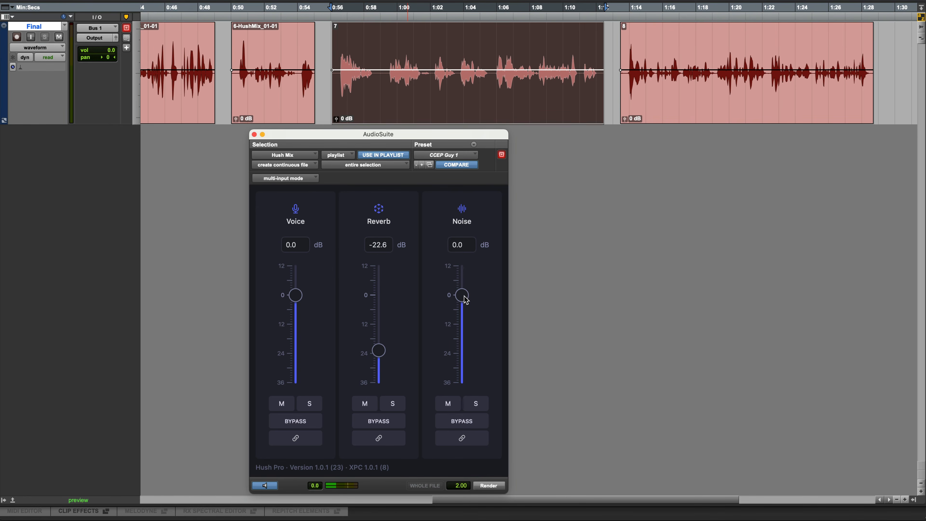
{"action": "left_click_drag", "start_coordinate": [466, 299], "coordinate": [445, 341]}
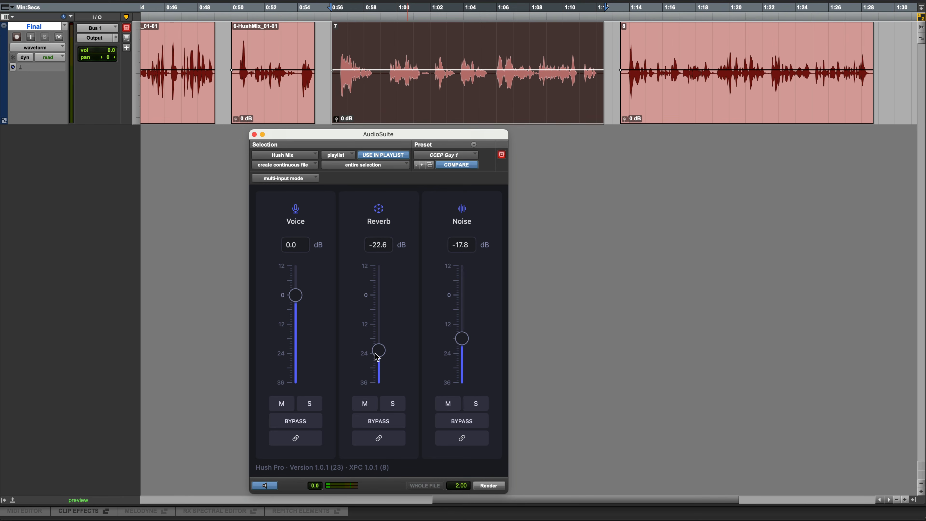
{"action": "left_click_drag", "start_coordinate": [377, 358], "coordinate": [375, 336]}
{"action": "left_click", "coordinate": [266, 487]}
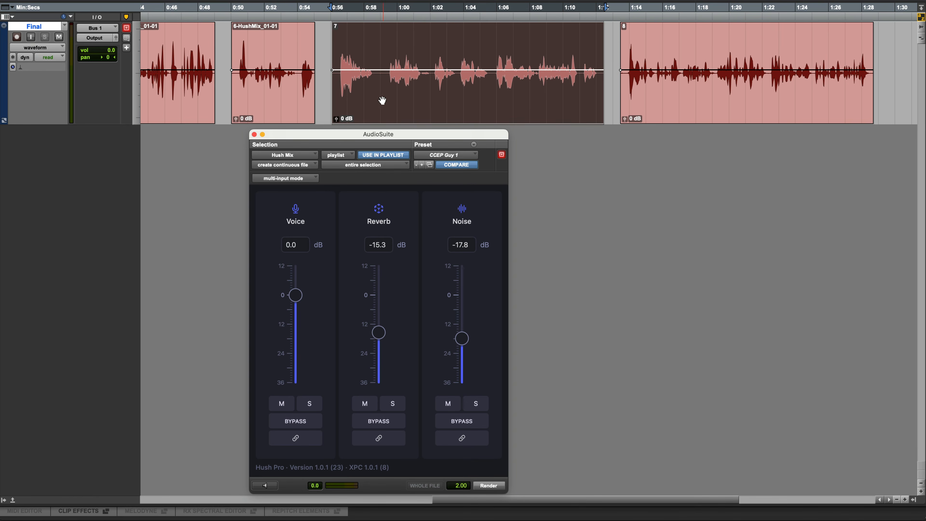
Step: Play unprocessed clip 7 for comparison, render it with the current Hush Mix settings, and play the result
{"action": "key", "text": "space"}
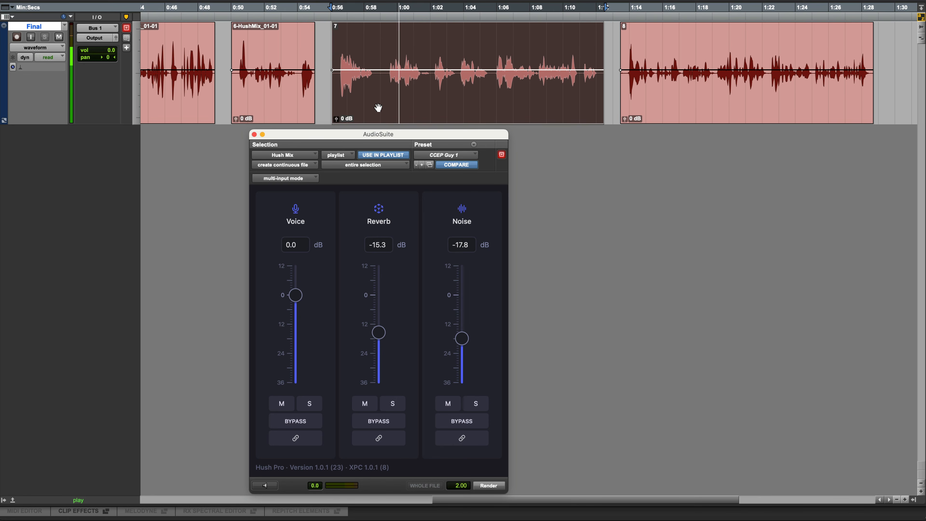
{"action": "key", "text": "space"}
{"action": "left_click", "coordinate": [496, 486]}
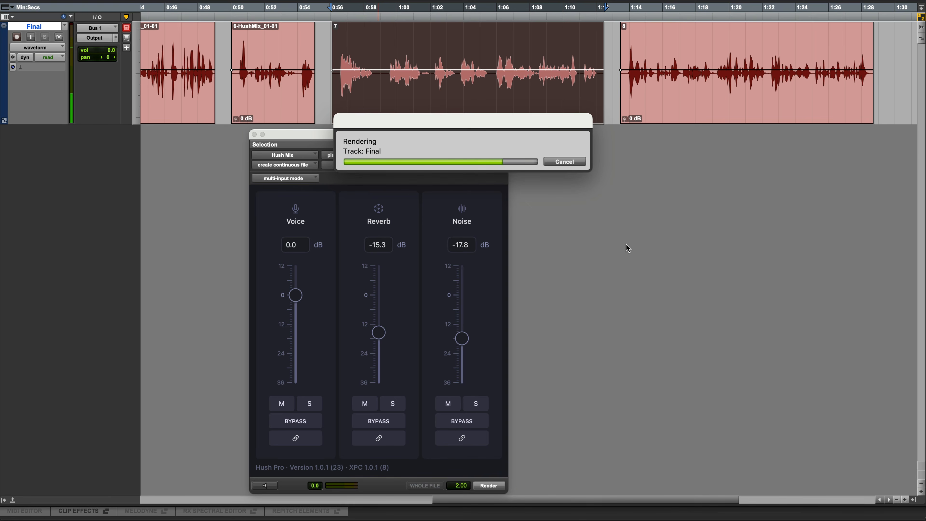
{"action": "key", "text": "space"}
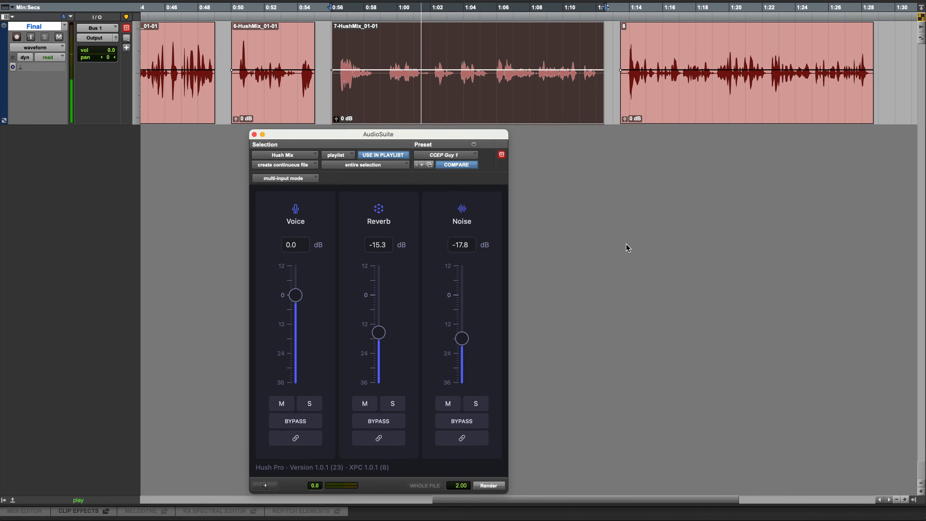
{"action": "key", "text": "space"}
Step: Select clip 8 on the Final track and play it unprocessed, then replay it from about 1:17
{"action": "scroll", "coordinate": [558, 82], "scroll_direction": "right", "scroll_amount": 6}
{"action": "left_click", "coordinate": [480, 103]}
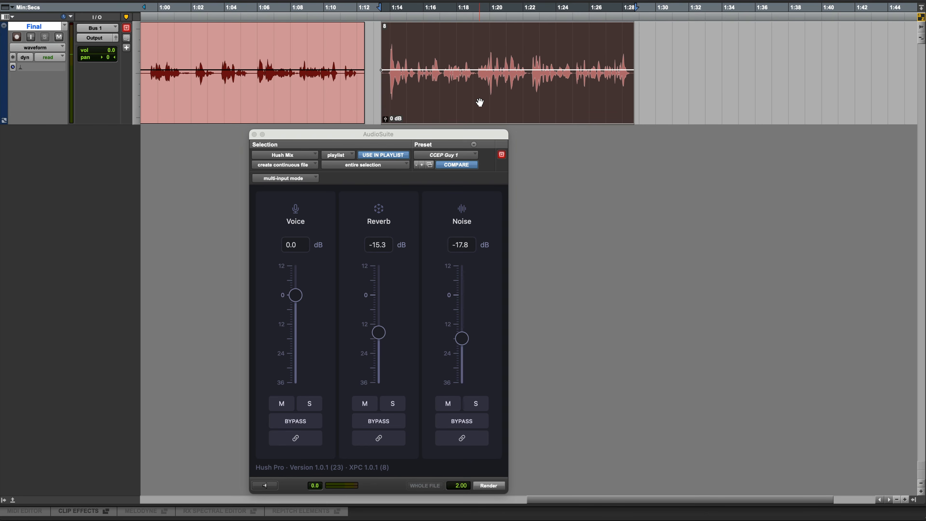
{"action": "key", "text": "space"}
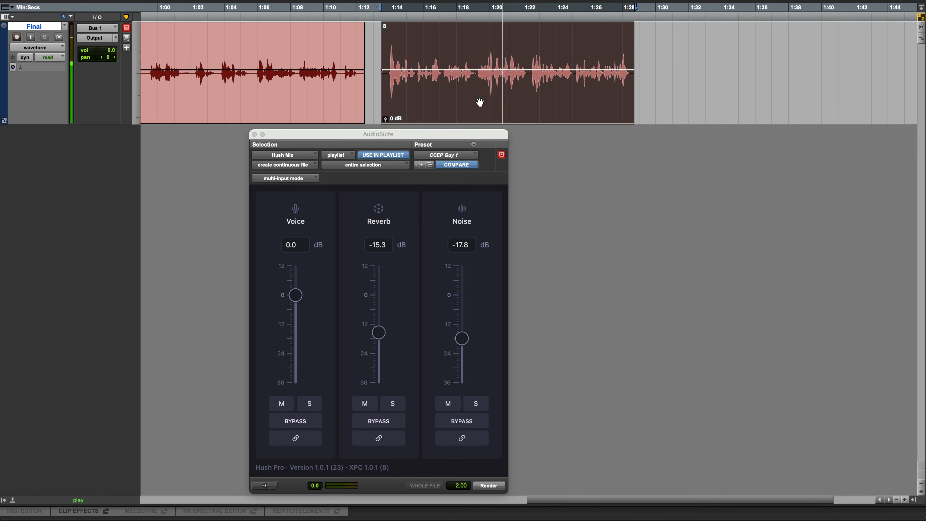
{"action": "key", "text": "space"}
{"action": "left_click", "coordinate": [442, 53]}
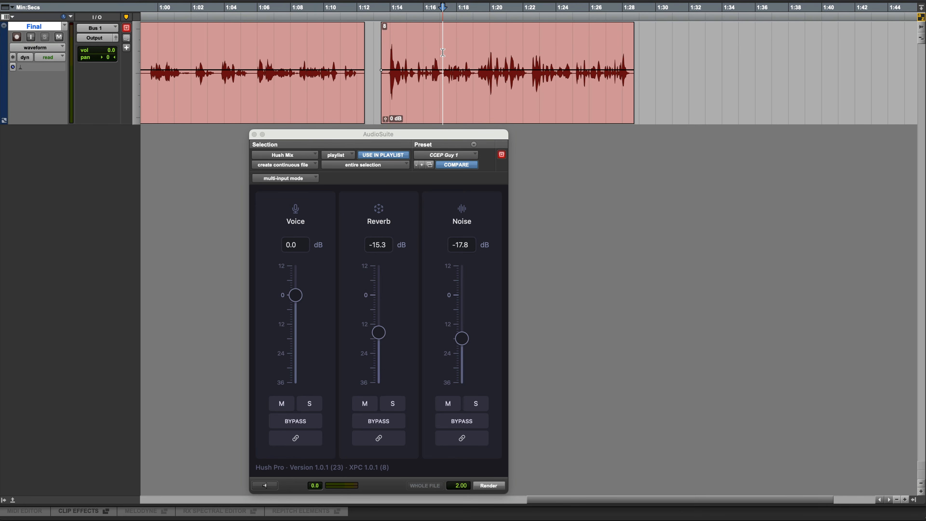
{"action": "key", "text": "space"}
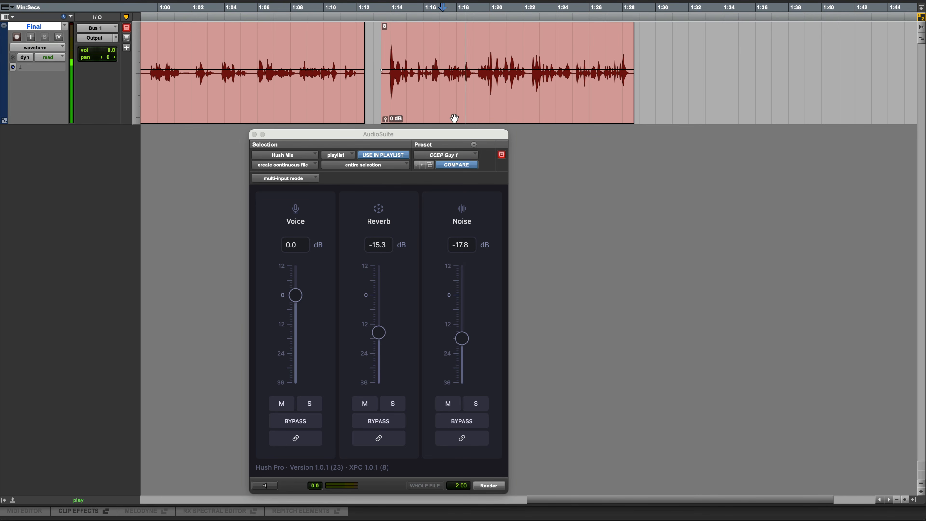
Step: Reselect clip 8, reset Reverb and Noise to 0.0 dB, and preview it with Reverb briefly soloed
{"action": "left_click", "coordinate": [474, 103]}
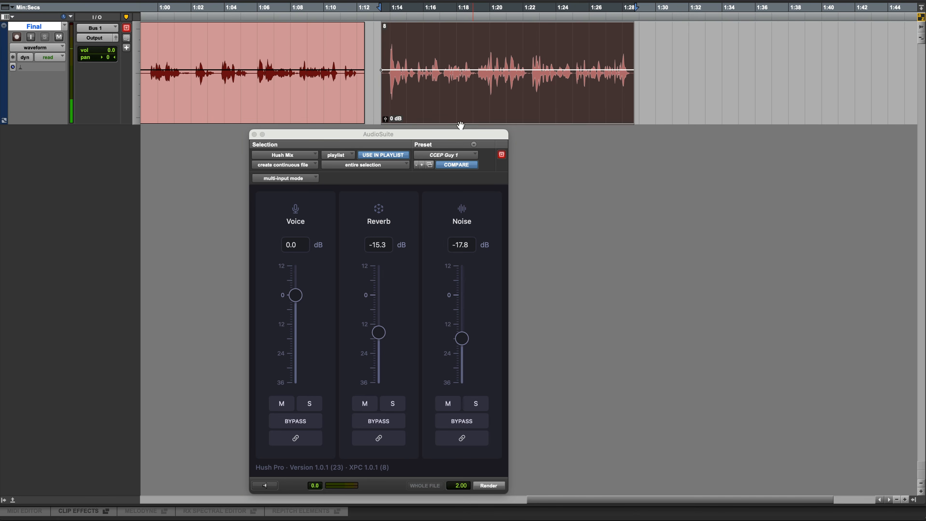
{"action": "left_click", "coordinate": [381, 333]}
{"action": "left_click", "coordinate": [382, 334], "text": "alt"}
{"action": "left_click", "coordinate": [460, 339], "text": "alt"}
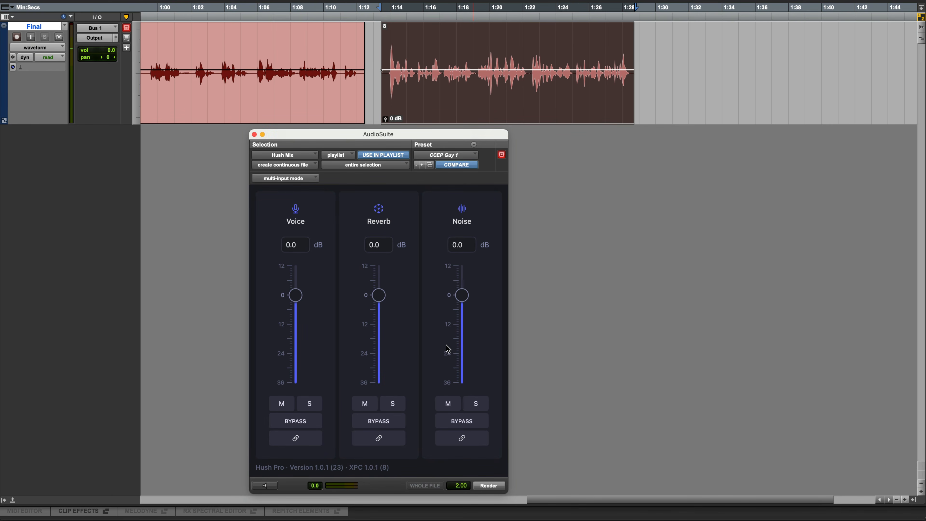
{"action": "left_click", "coordinate": [265, 486]}
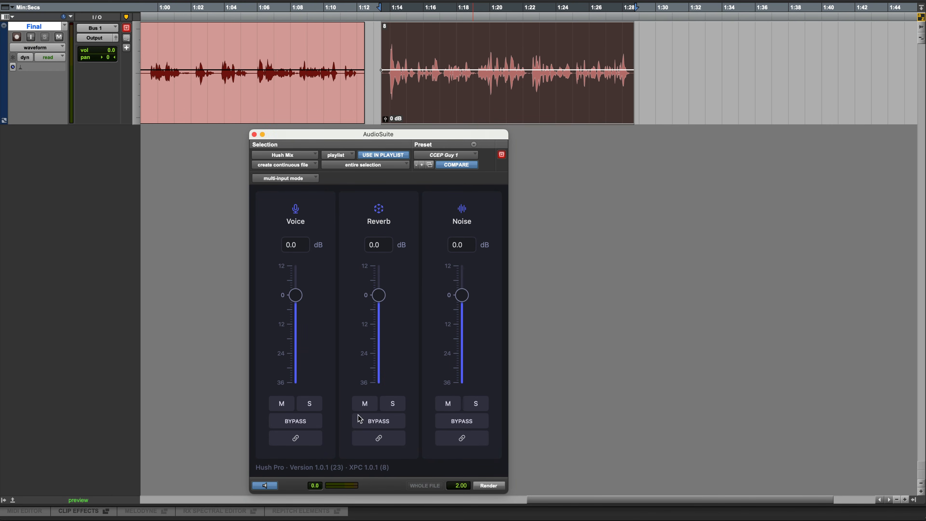
{"action": "left_click", "coordinate": [393, 407]}
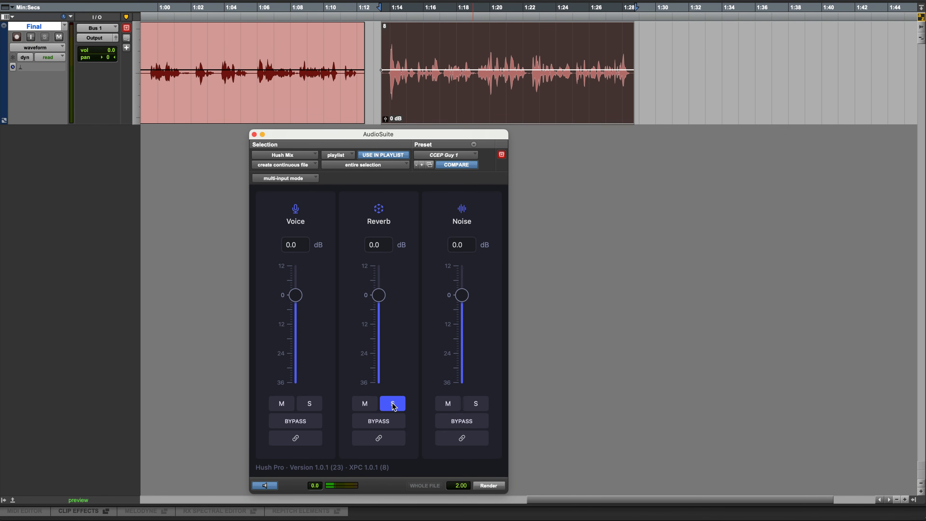
{"action": "left_click", "coordinate": [392, 404]}
Step: Set Reverb to -19.3 dB and Noise to -12.3 dB during the preview, and render clip 8
{"action": "left_click_drag", "start_coordinate": [379, 294], "coordinate": [377, 339]}
{"action": "left_click_drag", "start_coordinate": [462, 295], "coordinate": [462, 326]}
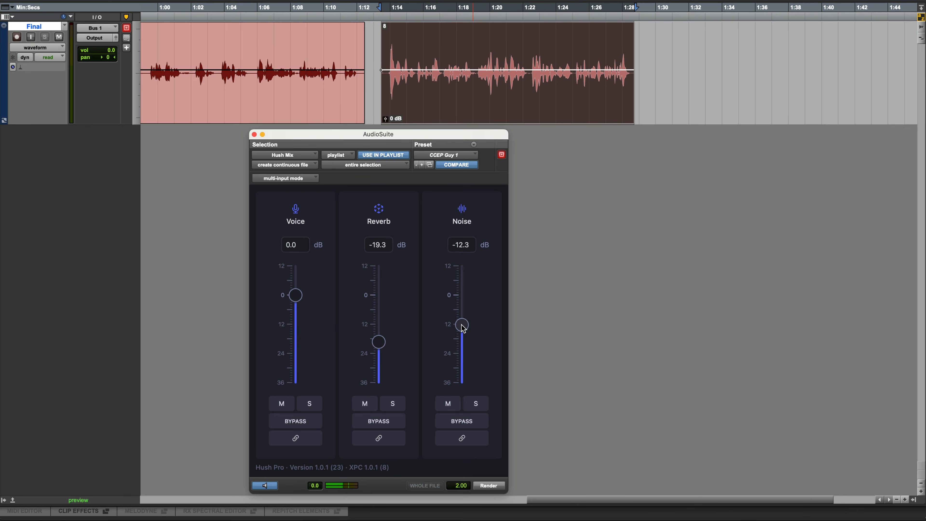
{"action": "left_click", "coordinate": [275, 487]}
{"action": "left_click", "coordinate": [491, 484]}
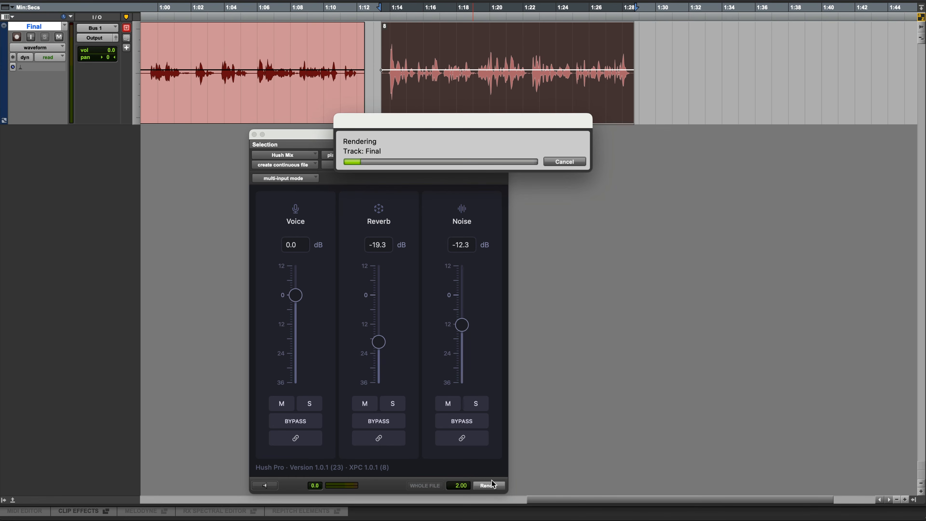